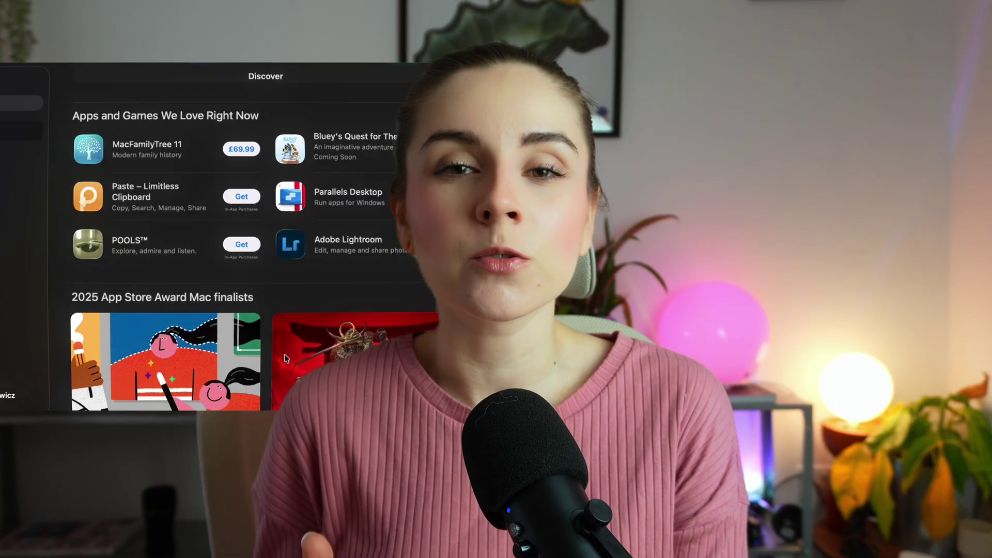
Scroll across the Arusa Figma file to see every desktop and mobile page frame
{"action": "scroll", "coordinate": [285, 358], "scroll_direction": "down", "scroll_amount": 10}
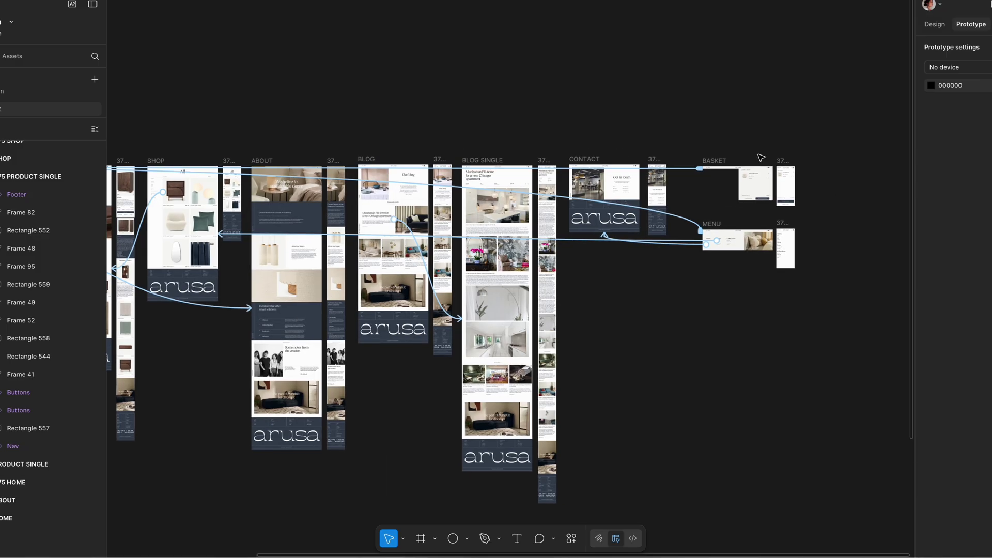
Copy a link to the desktop PRODUCT SINGLE frame using Copy/Paste as > Copy link to selection
{"action": "scroll", "coordinate": [813, 195], "scroll_direction": "up", "scroll_amount": 10}
{"action": "scroll", "coordinate": [814, 198], "scroll_direction": "left", "scroll_amount": 3}
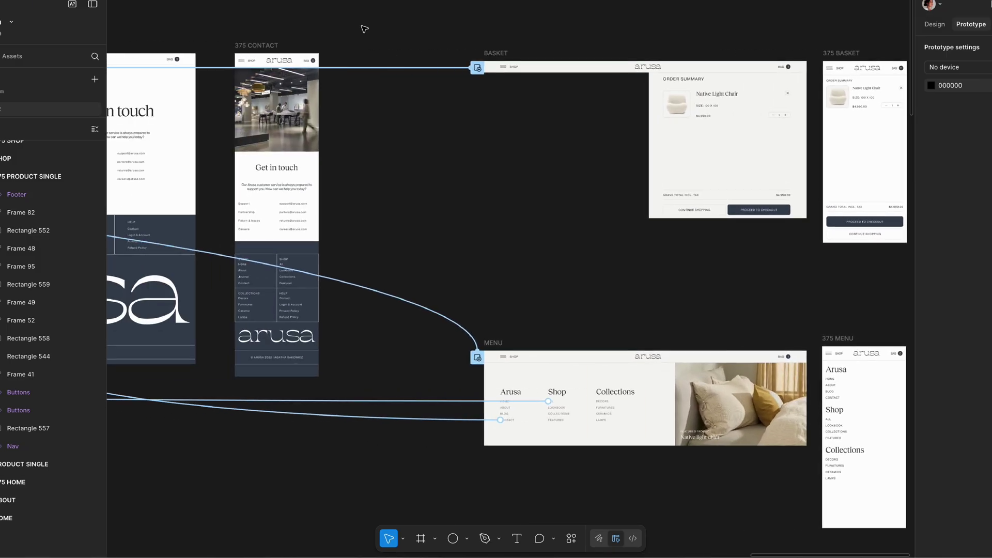
{"action": "scroll", "coordinate": [481, 294], "scroll_direction": "left", "scroll_amount": 1}
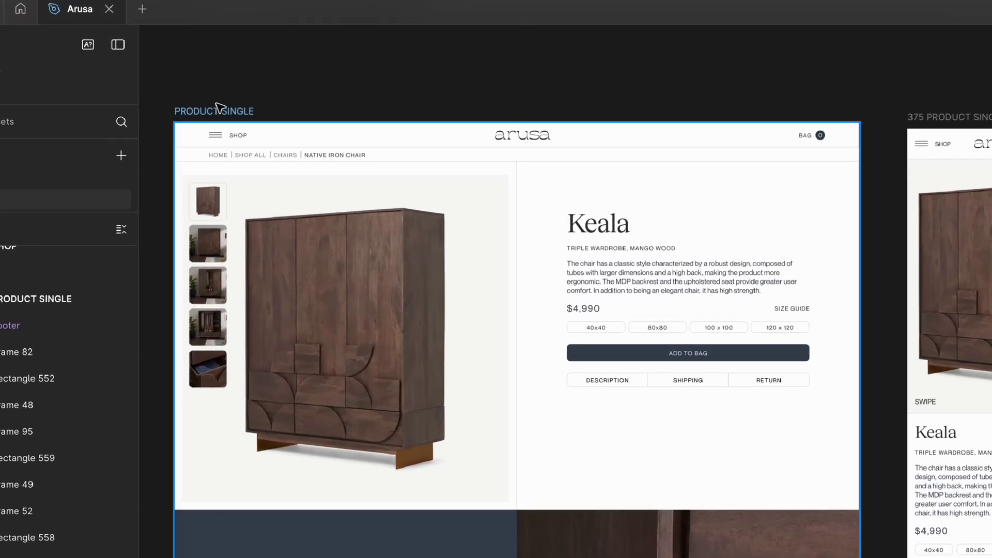
{"action": "left_click", "coordinate": [220, 109]}
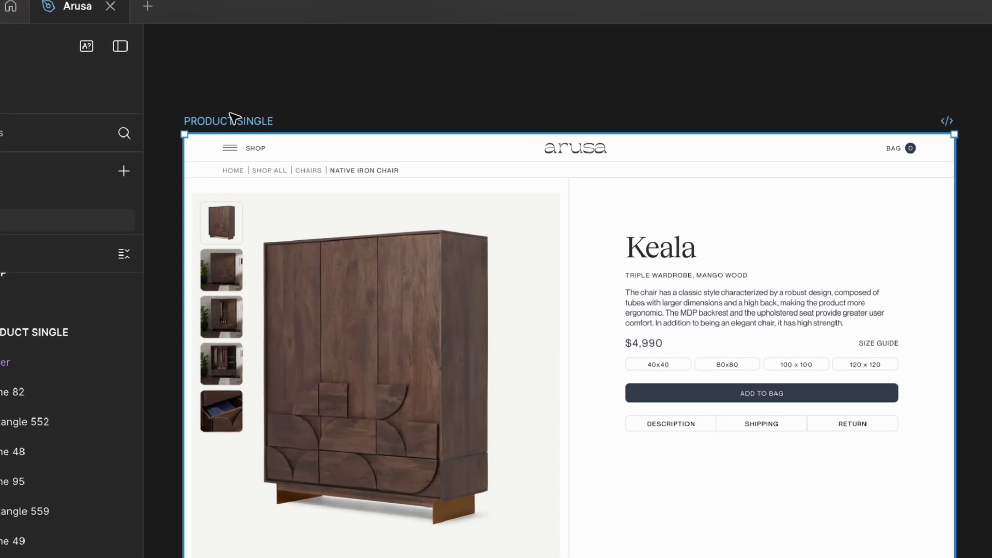
{"action": "right_click", "coordinate": [231, 118]}
{"action": "mouse_move", "coordinate": [264, 197]}
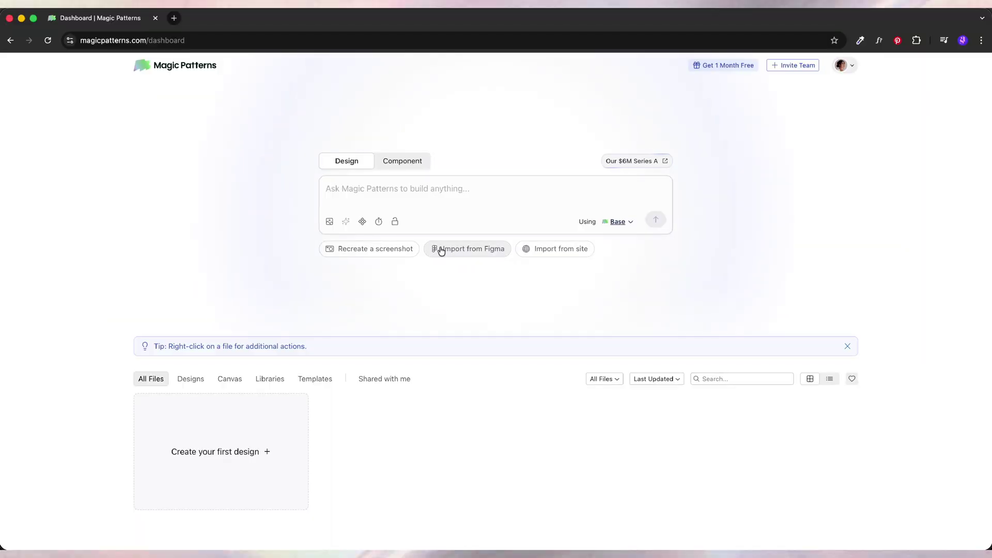
Paste the PRODUCT SINGLE frame link into Import from Figma and fetch its preview
{"action": "left_click", "coordinate": [451, 253]}
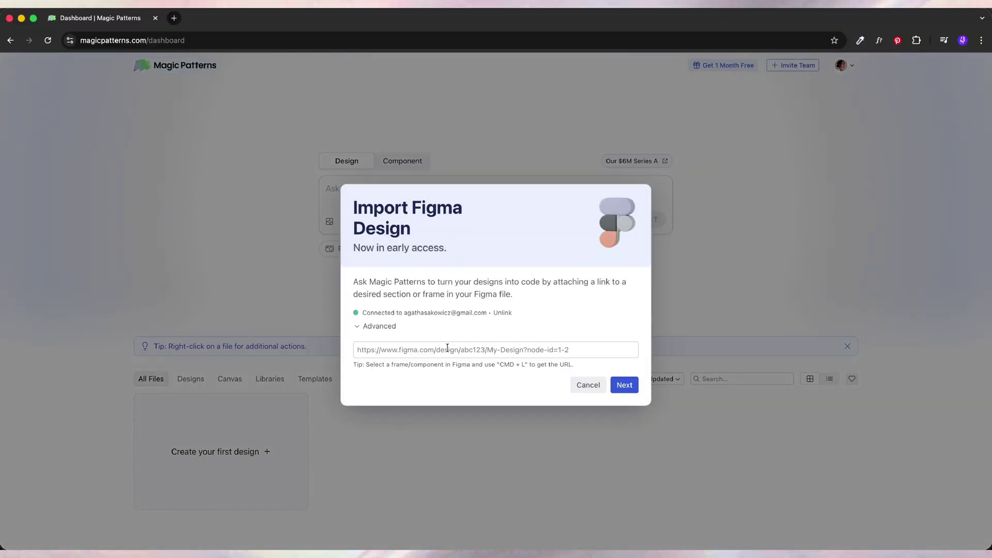
{"action": "left_click", "coordinate": [442, 351]}
{"action": "key", "text": "super+v"}
{"action": "key", "text": "Return"}
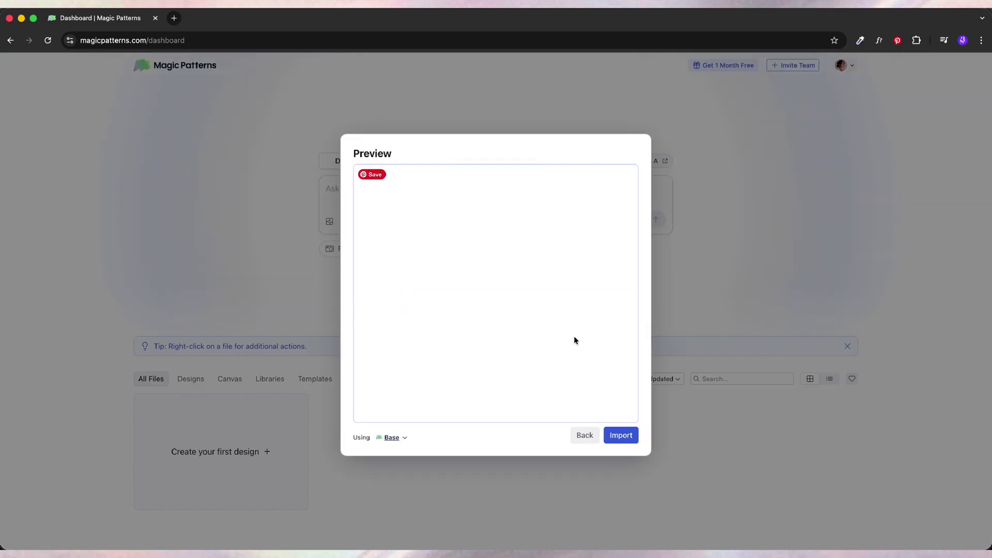
Import the frame, test the 80 × 80/40 × 40 sizes and Shipping/Returns tabs, then paste a basket screenshot into chat
{"action": "left_click", "coordinate": [621, 436]}
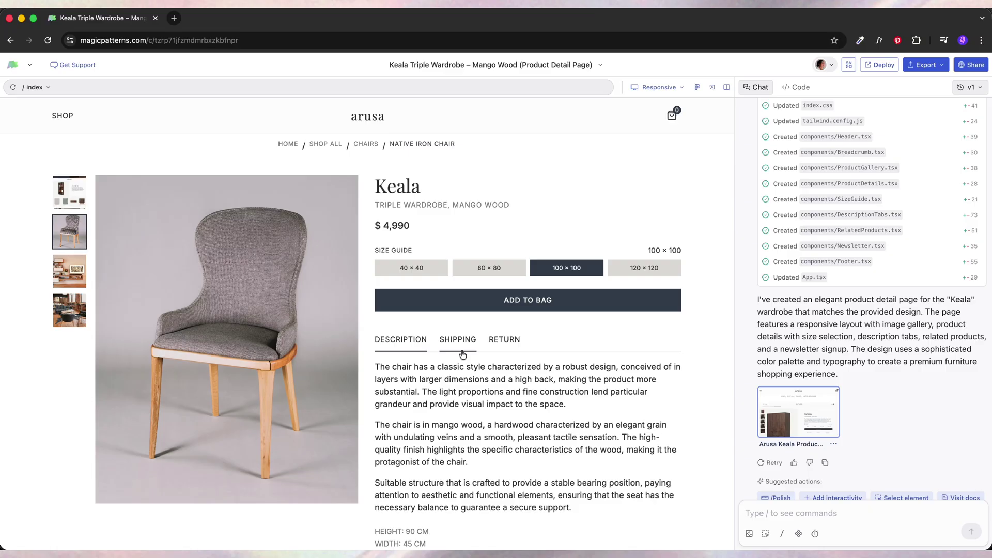
{"action": "left_click", "coordinate": [516, 274]}
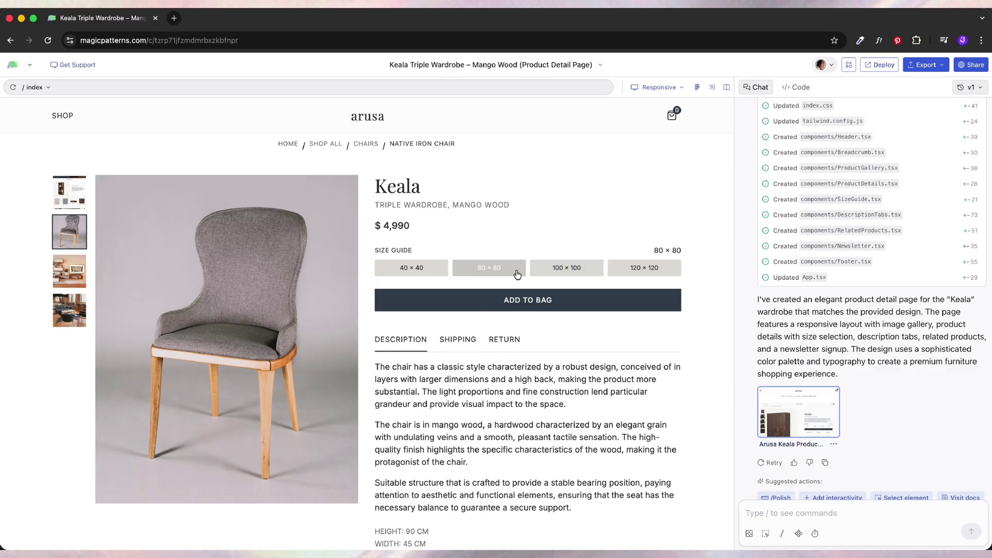
{"action": "left_click", "coordinate": [429, 272]}
{"action": "left_click", "coordinate": [455, 345]}
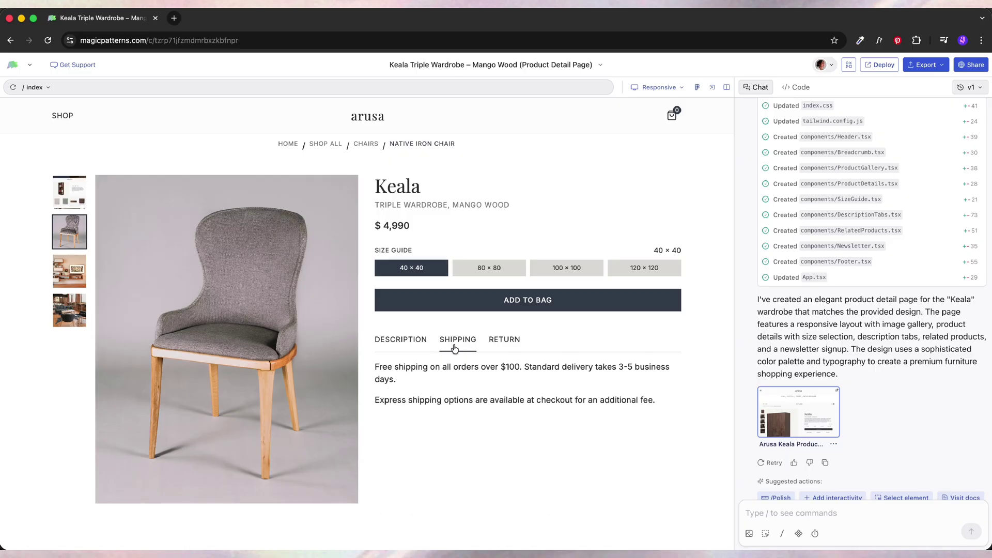
{"action": "left_click", "coordinate": [507, 340]}
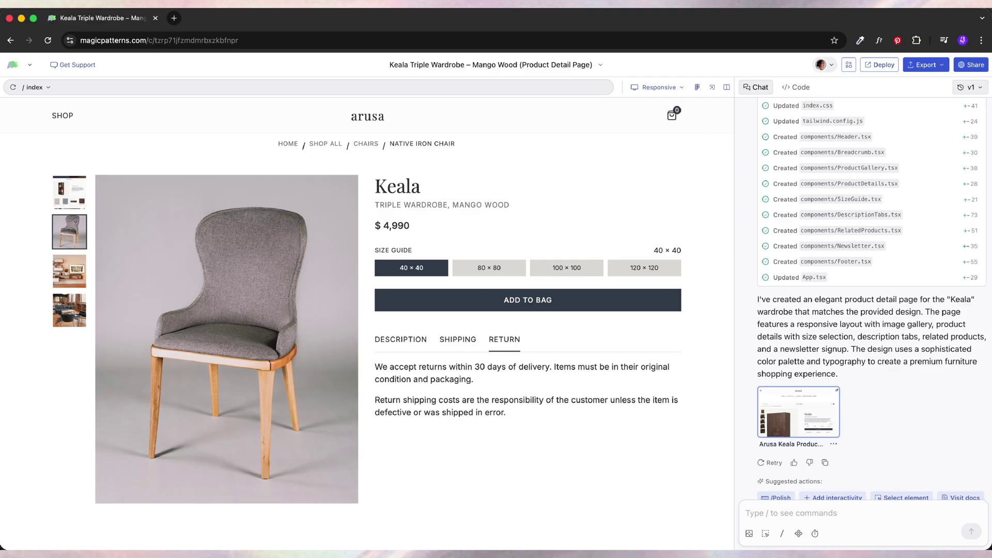
{"action": "left_click", "coordinate": [822, 510]}
{"action": "key", "text": "super+v"}
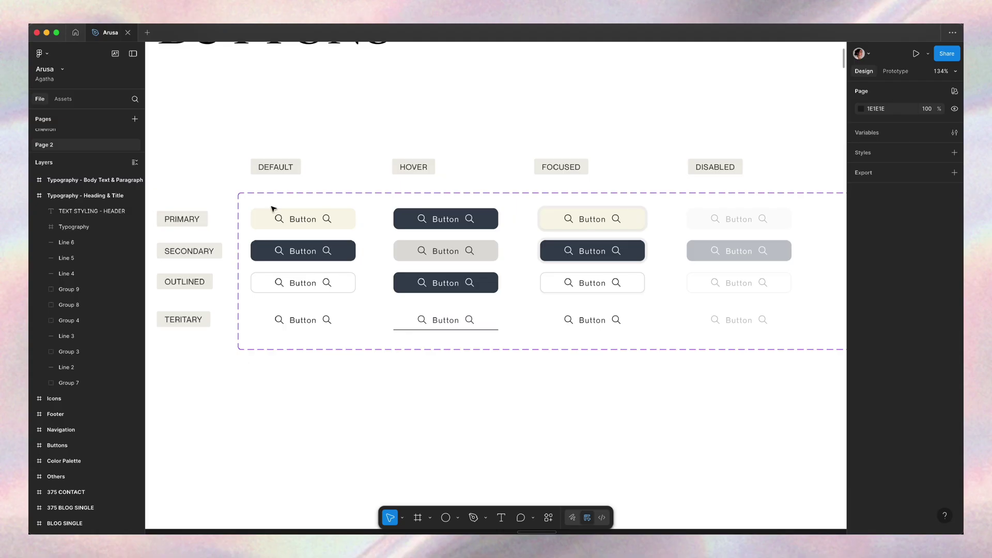
{"action": "key", "text": "n"}
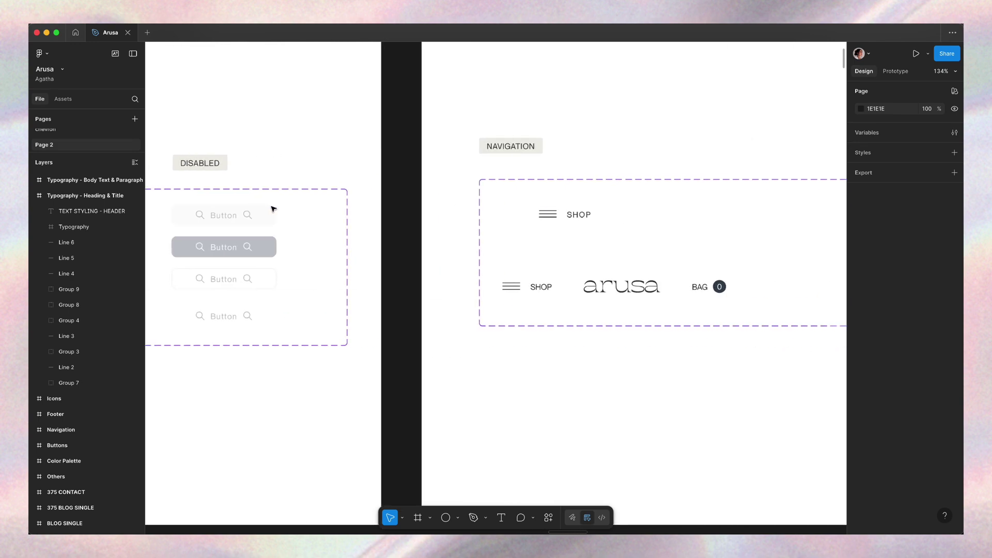
{"action": "key", "text": "n"}
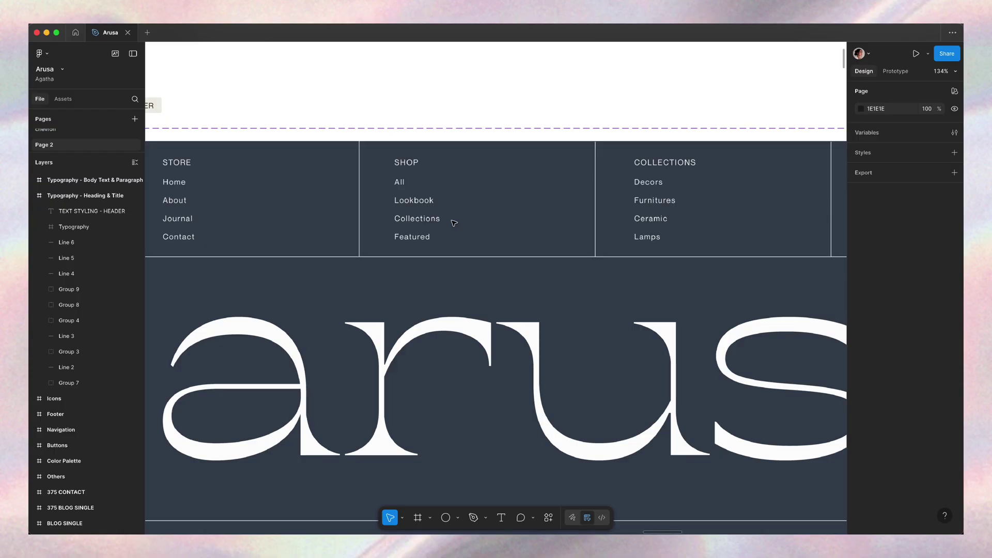
{"action": "scroll", "coordinate": [453, 222], "scroll_direction": "down", "scroll_amount": 5}
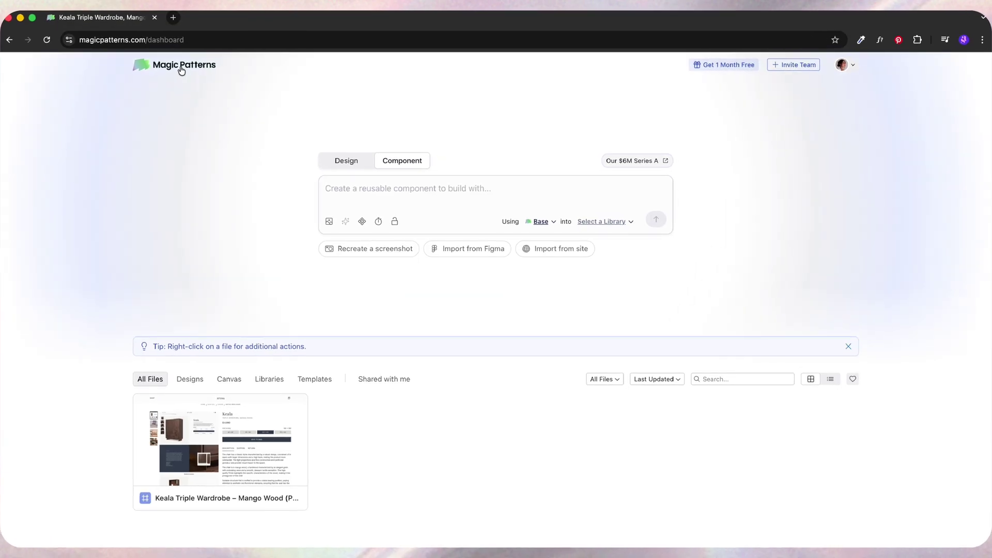
Switch the prompt to Component mode, keeping the Base style preset
{"action": "left_click", "coordinate": [349, 156]}
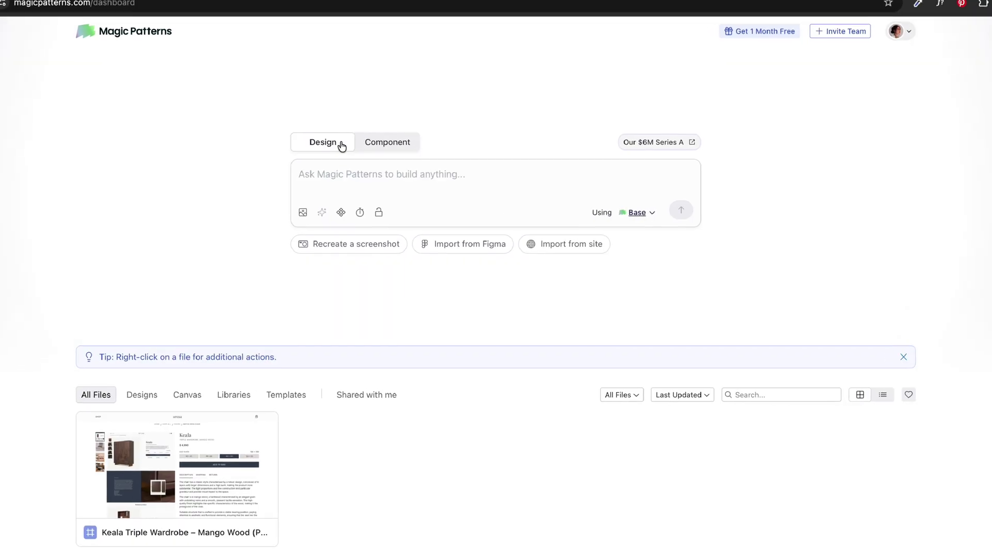
{"action": "left_click", "coordinate": [367, 143]}
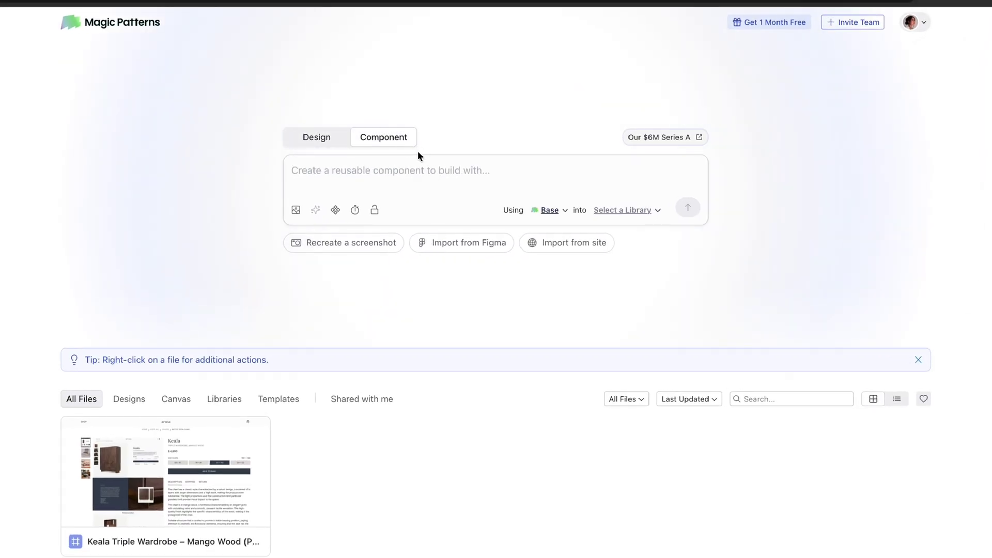
{"action": "left_click", "coordinate": [568, 211]}
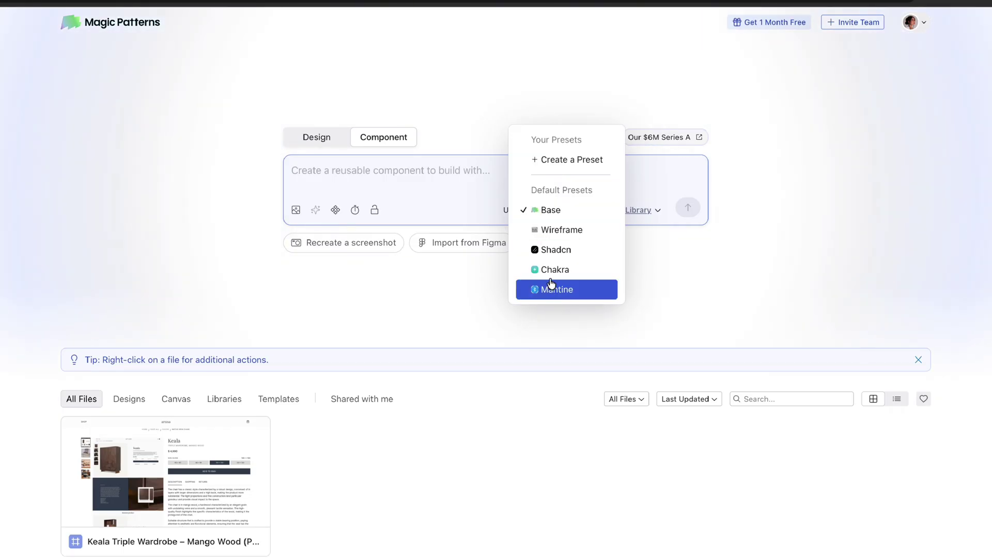
{"action": "left_click", "coordinate": [472, 273]}
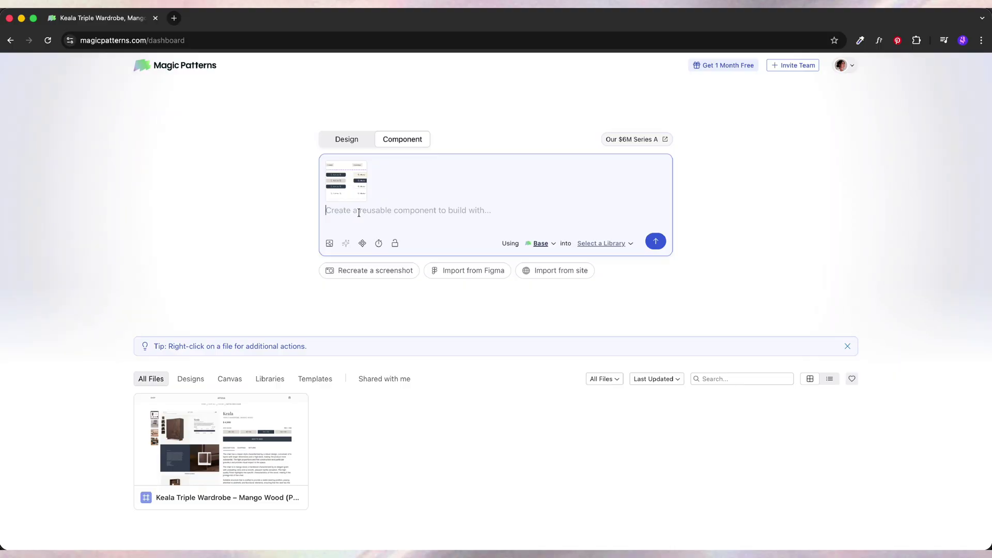
Type the button component prompt, create a new Button preset in the Arusa library, and send it
{"action": "type", "text": "crea"}
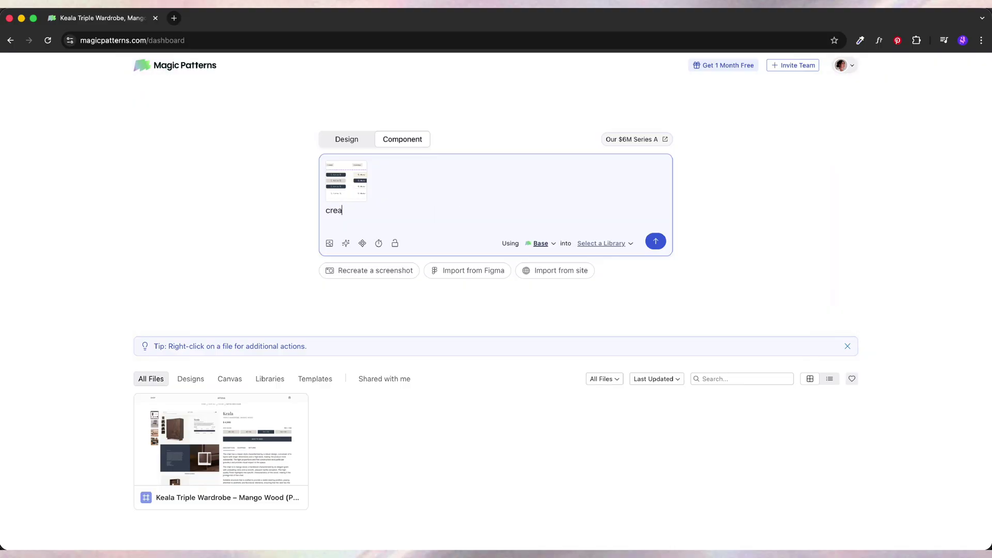
{"action": "type", "text": "te a re"}
{"action": "type", "text": "usable button component"}
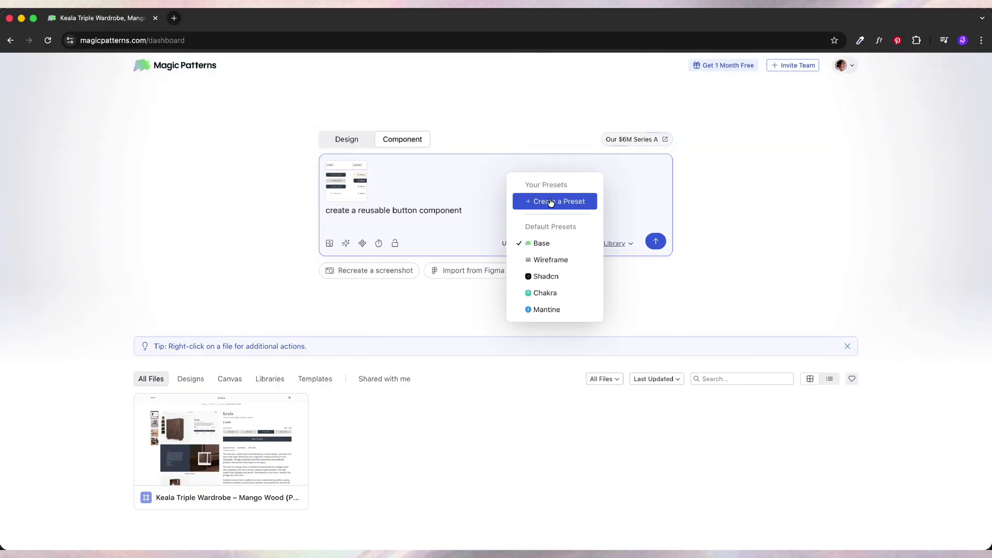
{"action": "left_click", "coordinate": [526, 206]}
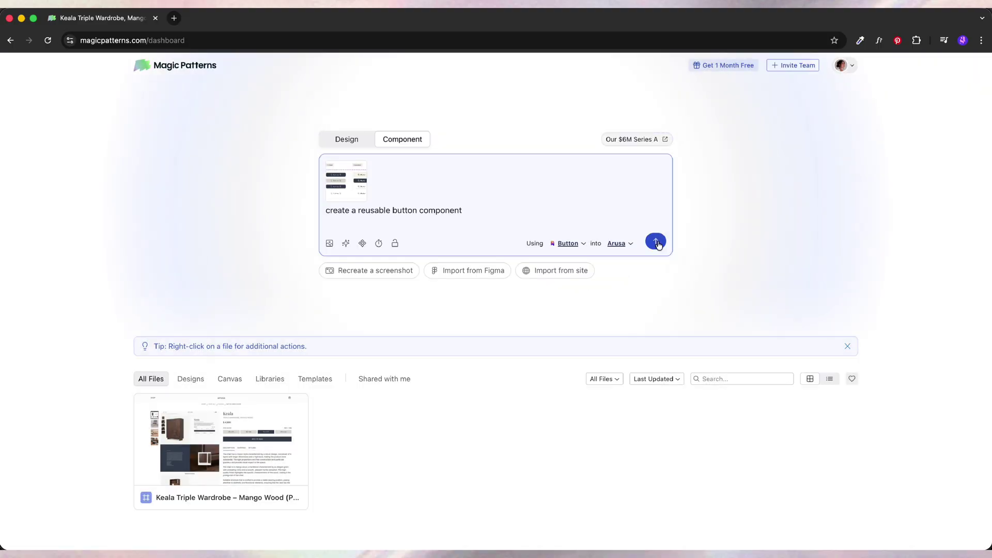
{"action": "left_click", "coordinate": [656, 241]}
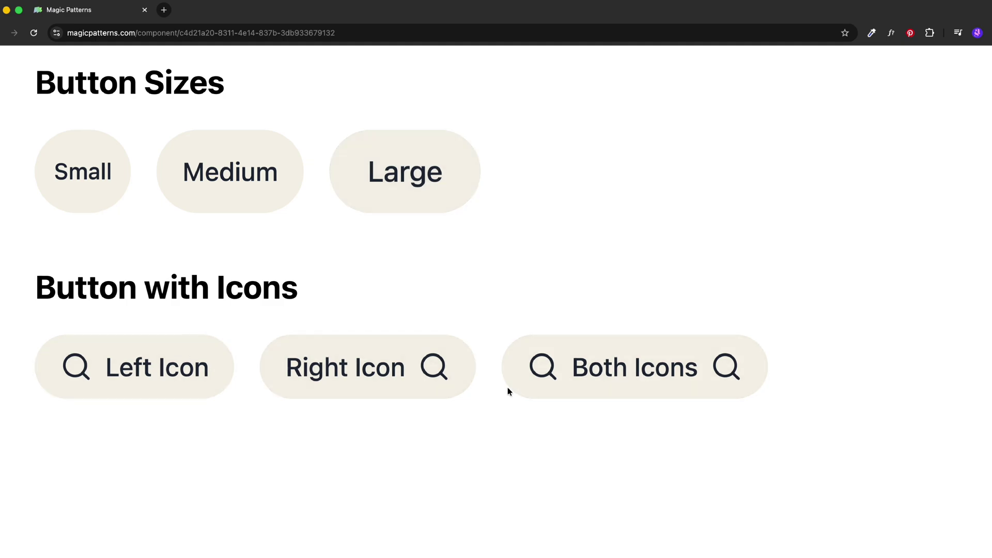
Test the Both Icons button's focused state in the Button demo and scroll through the preview
{"action": "left_click", "coordinate": [534, 377]}
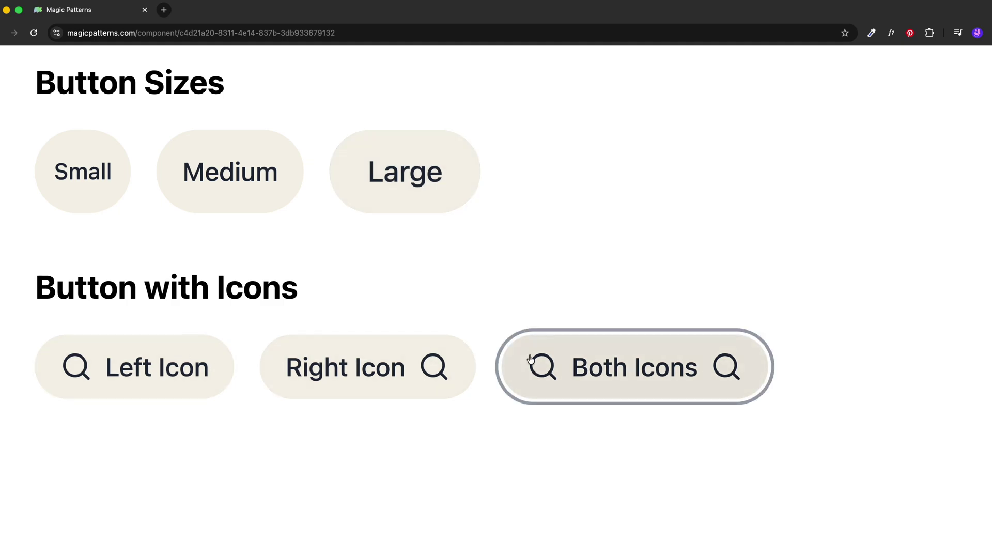
{"action": "left_click", "coordinate": [480, 284]}
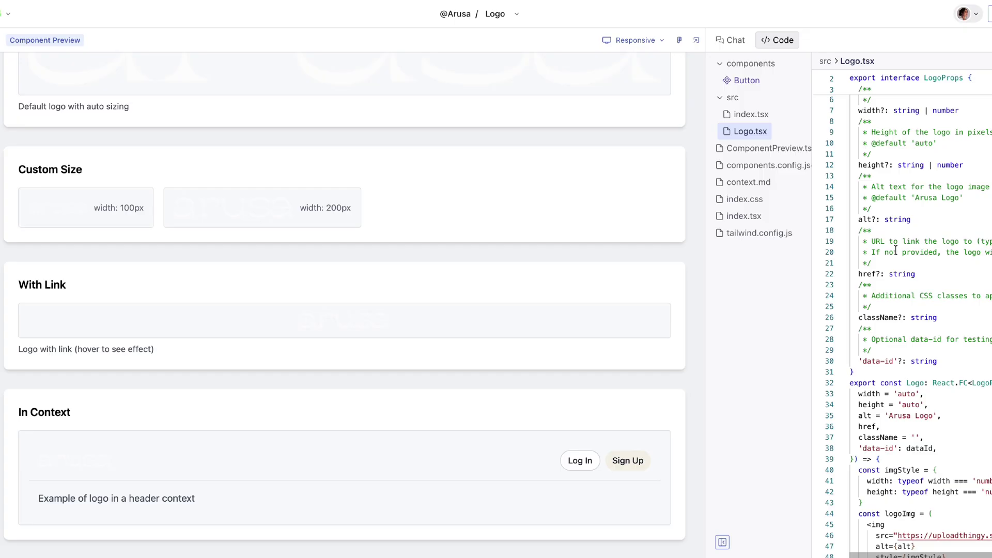
{"action": "scroll", "coordinate": [895, 250], "scroll_direction": "down", "scroll_amount": 5}
{"action": "scroll", "coordinate": [895, 250], "scroll_direction": "up", "scroll_amount": 4}
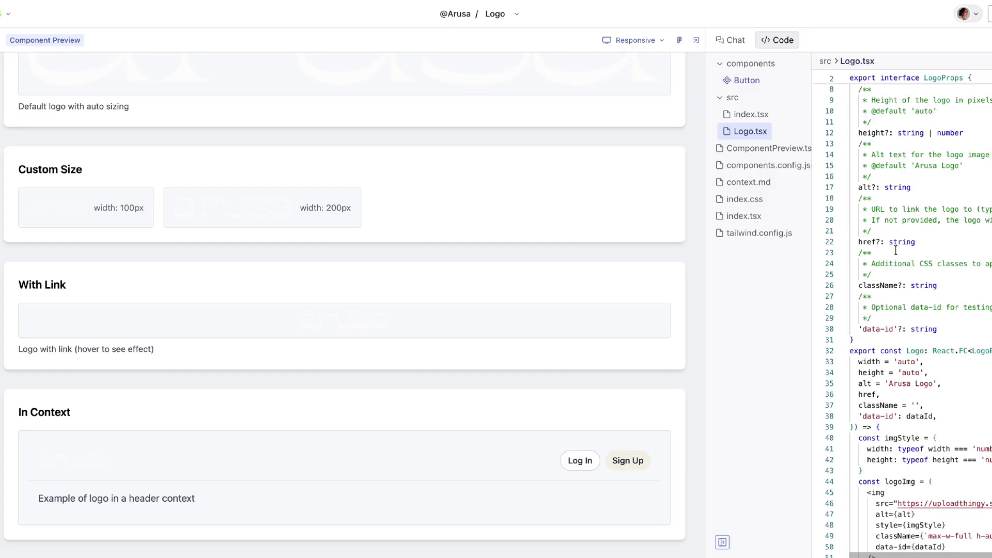
{"action": "scroll", "coordinate": [534, 194], "scroll_direction": "up", "scroll_amount": 2}
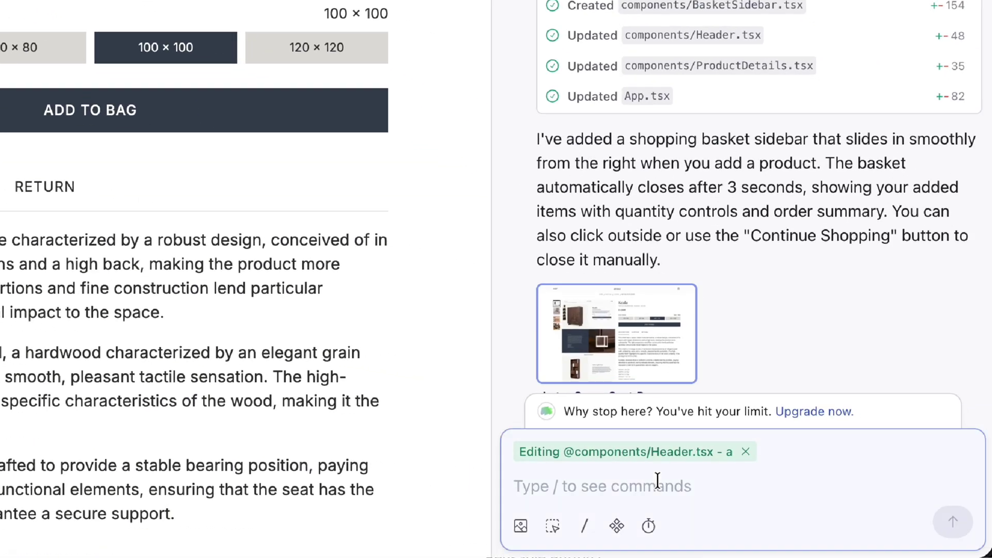
Leave the Magic Patterns chat for the Notion requirements document at its Arusa Color System section
{"action": "type", "text": "rep"}
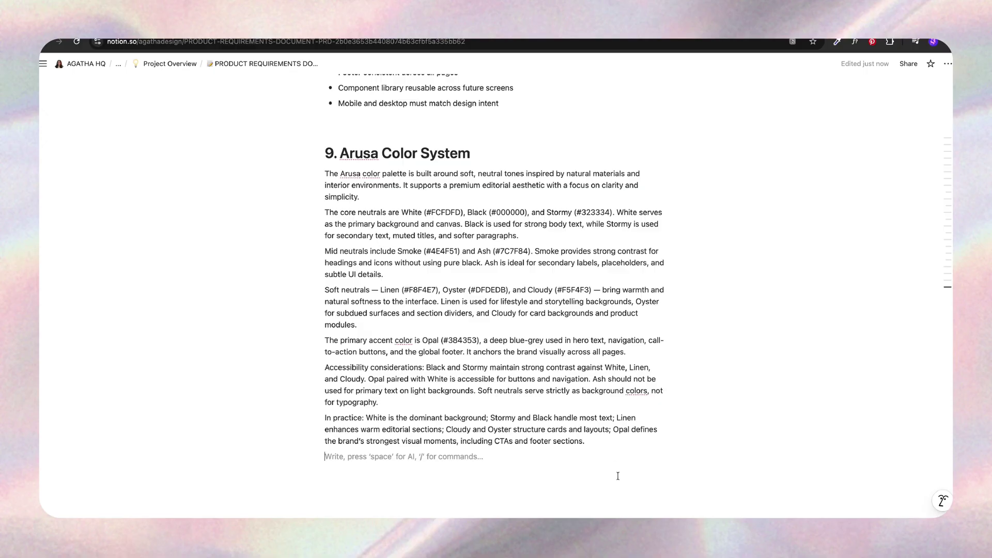
Block-select the Arusa Color System paragraphs and extend the selection up to the top of the document
{"action": "left_click_drag", "start_coordinate": [615, 476], "coordinate": [314, 370]}
{"action": "scroll", "coordinate": [261, 272], "scroll_direction": "up", "scroll_amount": 15}
{"action": "scroll", "coordinate": [261, 274], "scroll_direction": "up", "scroll_amount": 10}
{"action": "scroll", "coordinate": [307, 256], "scroll_direction": "up", "scroll_amount": 20}
{"action": "scroll", "coordinate": [308, 246], "scroll_direction": "up", "scroll_amount": 1}
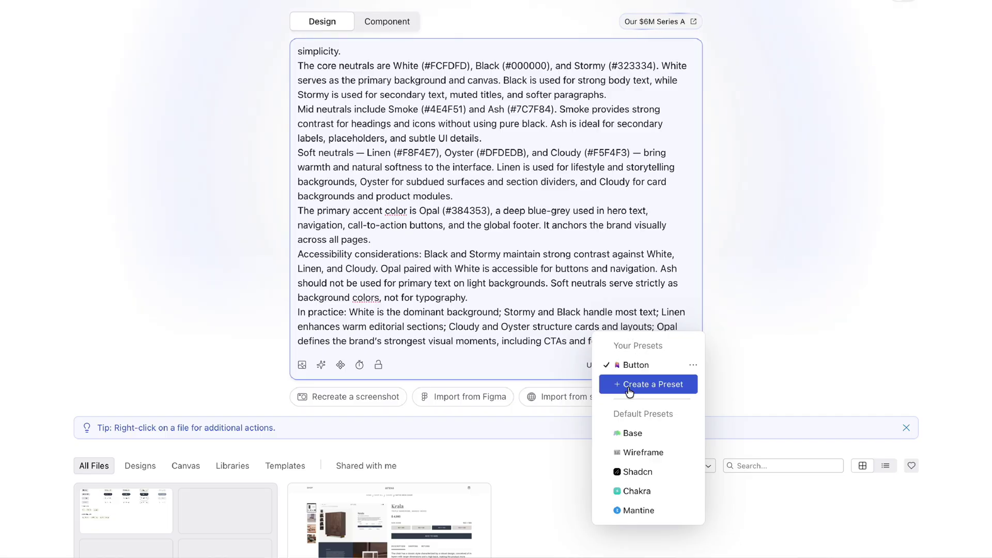
Generate the website with the Button preset, scroll its preview, then view ProductDetails and ProductGallery code
{"action": "left_click", "coordinate": [626, 276]}
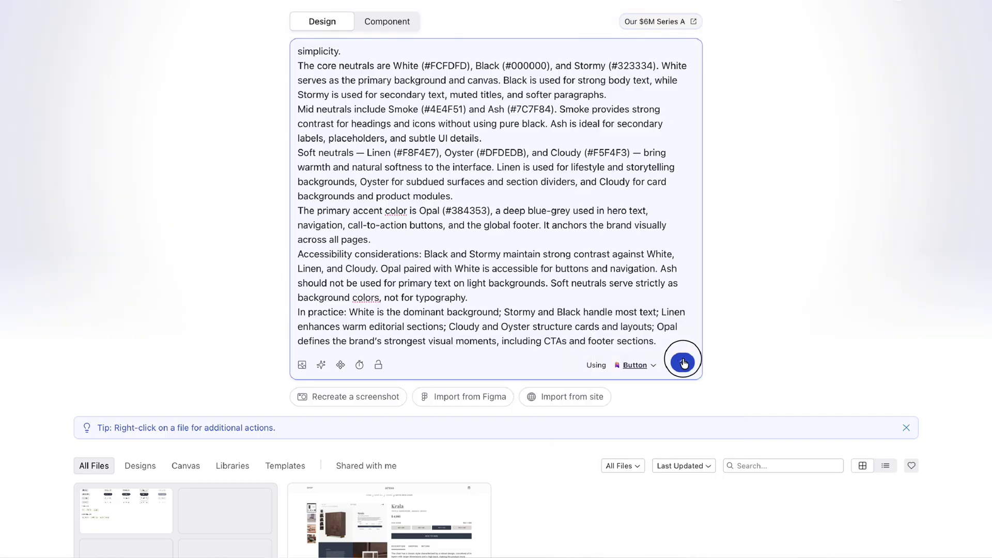
{"action": "left_click", "coordinate": [683, 363]}
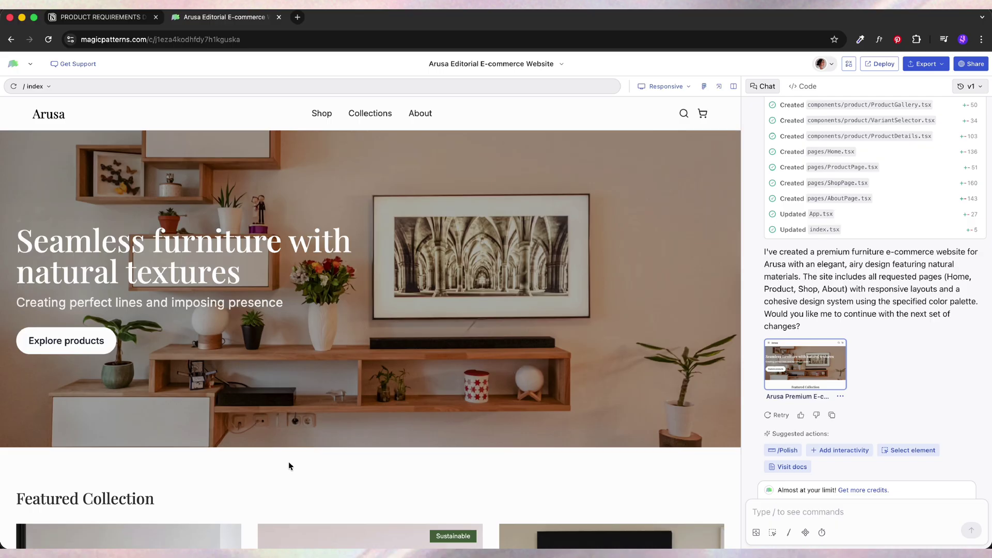
{"action": "scroll", "coordinate": [289, 466], "scroll_direction": "down", "scroll_amount": 5}
{"action": "scroll", "coordinate": [290, 466], "scroll_direction": "down", "scroll_amount": 5}
{"action": "scroll", "coordinate": [251, 270], "scroll_direction": "down", "scroll_amount": 3}
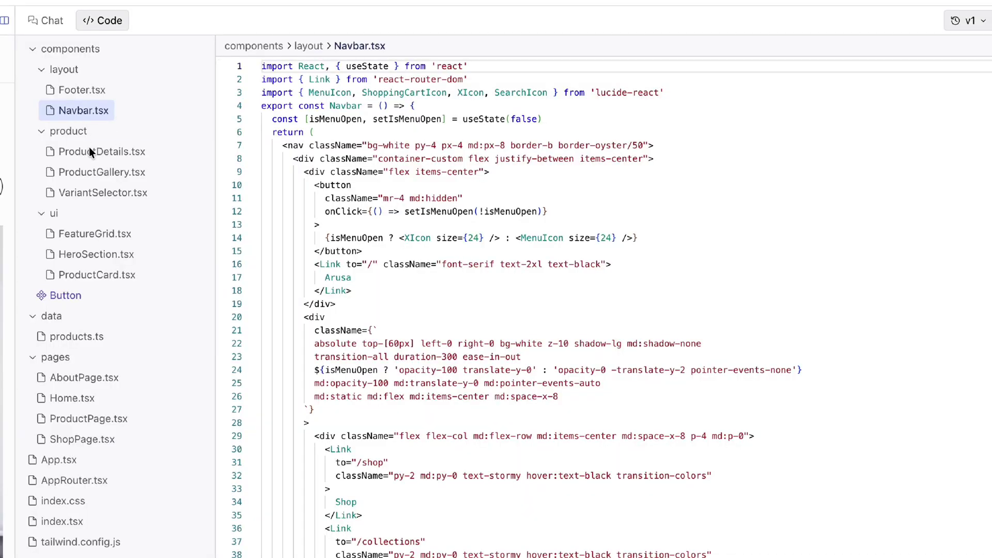
{"action": "left_click", "coordinate": [88, 150]}
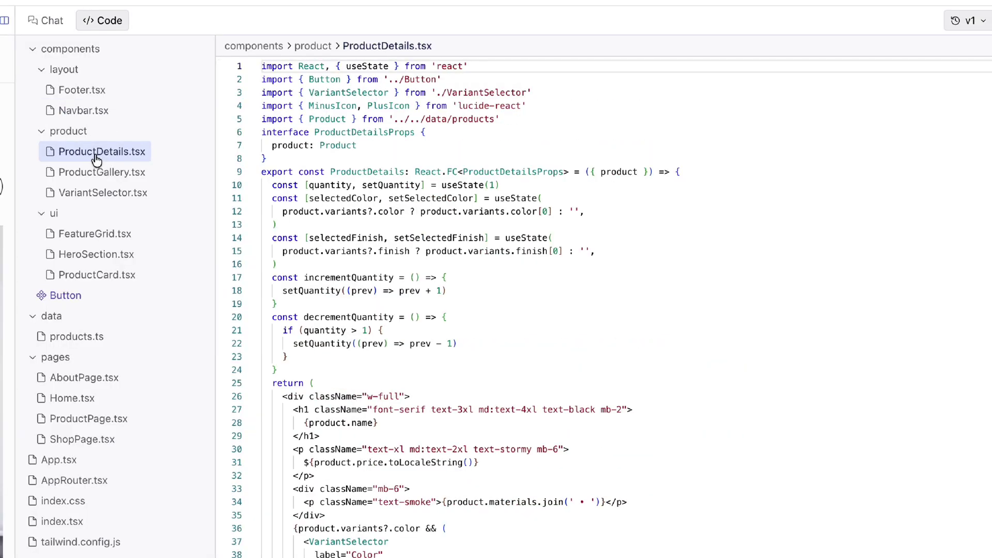
{"action": "left_click", "coordinate": [94, 172]}
Review the VariantSelector, FeatureGrid, HeroSection, ProductCard and Button component code
{"action": "left_click", "coordinate": [95, 191]}
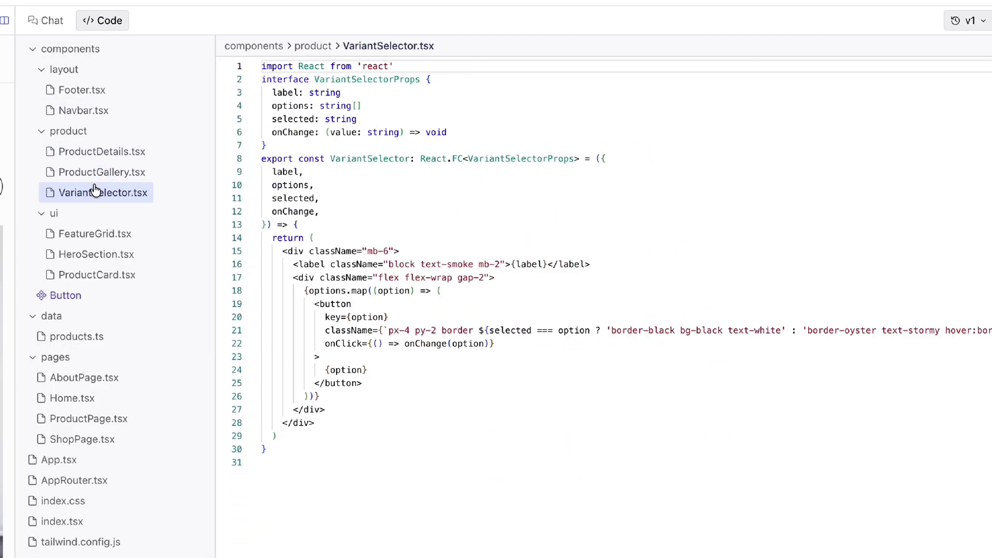
{"action": "left_click", "coordinate": [99, 234]}
{"action": "left_click", "coordinate": [106, 254]}
{"action": "left_click", "coordinate": [106, 273]}
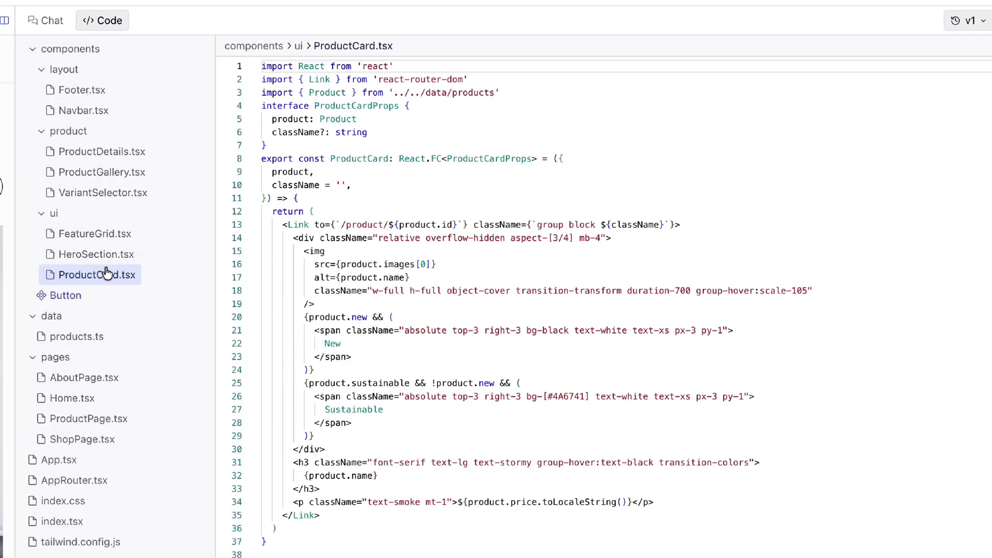
{"action": "left_click", "coordinate": [92, 302]}
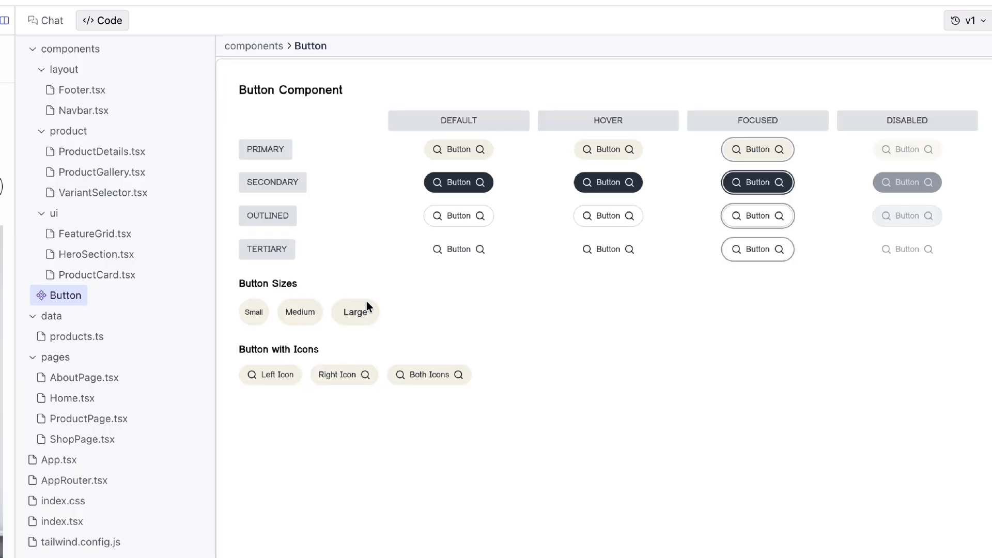
Open the products.ts data file, then filter the shop preview to Furniture products
{"action": "left_click", "coordinate": [73, 353]}
{"action": "left_click", "coordinate": [77, 338]}
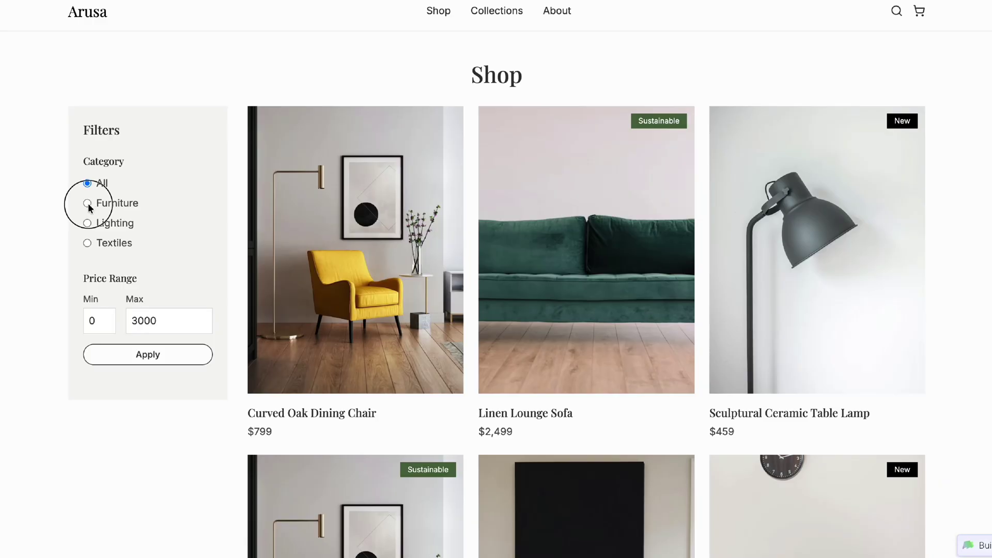
{"action": "left_click", "coordinate": [87, 203]}
{"action": "left_click", "coordinate": [88, 224]}
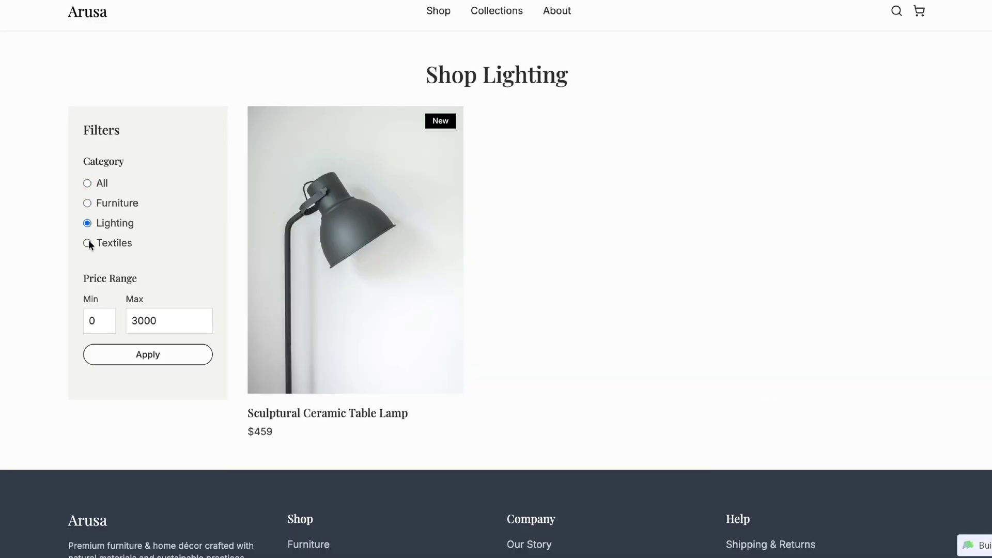
{"action": "left_click", "coordinate": [87, 242]}
{"action": "left_click", "coordinate": [87, 182]}
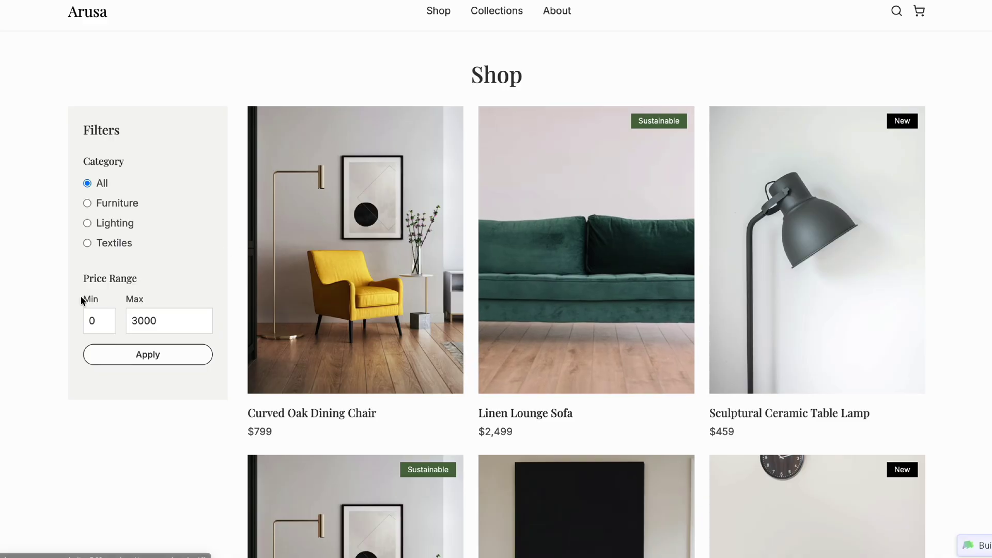
{"action": "left_click", "coordinate": [146, 321]}
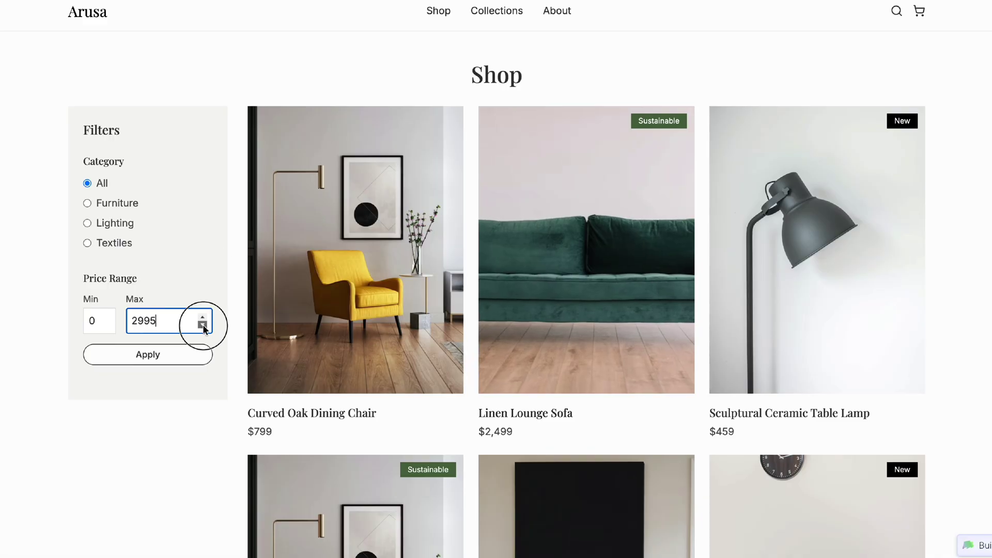
{"action": "double_click", "coordinate": [146, 319]}
{"action": "type", "text": "50"}
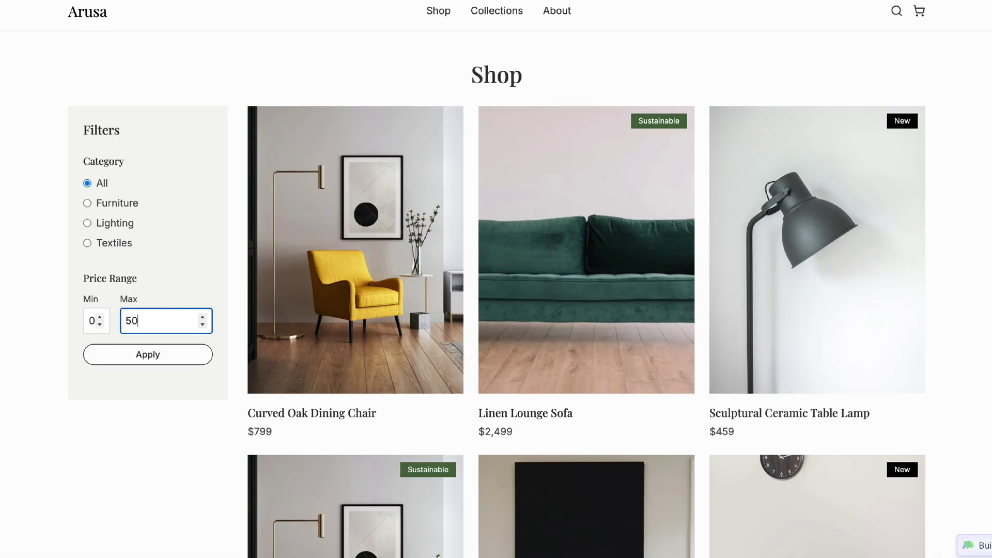
{"action": "left_click", "coordinate": [106, 357]}
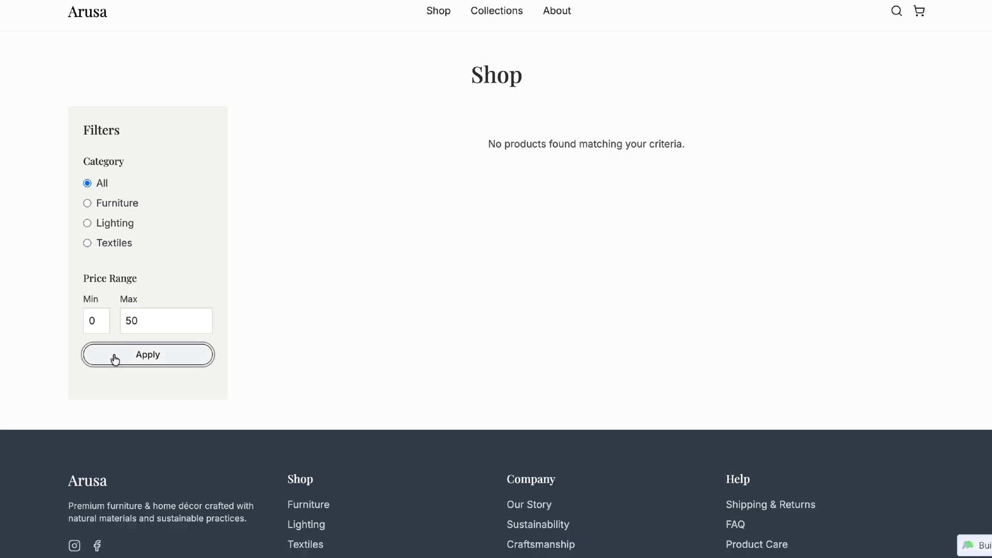
{"action": "left_click", "coordinate": [155, 323]}
{"action": "scroll", "coordinate": [531, 398], "scroll_direction": "down", "scroll_amount": 2}
{"action": "left_click", "coordinate": [531, 396]}
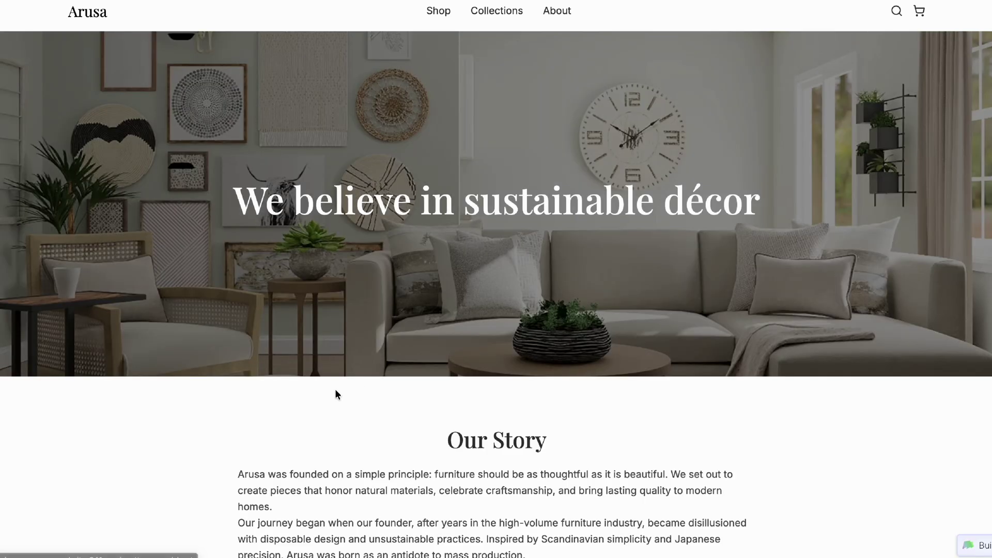
{"action": "scroll", "coordinate": [336, 394], "scroll_direction": "down", "scroll_amount": 1}
{"action": "scroll", "coordinate": [336, 393], "scroll_direction": "down", "scroll_amount": 5}
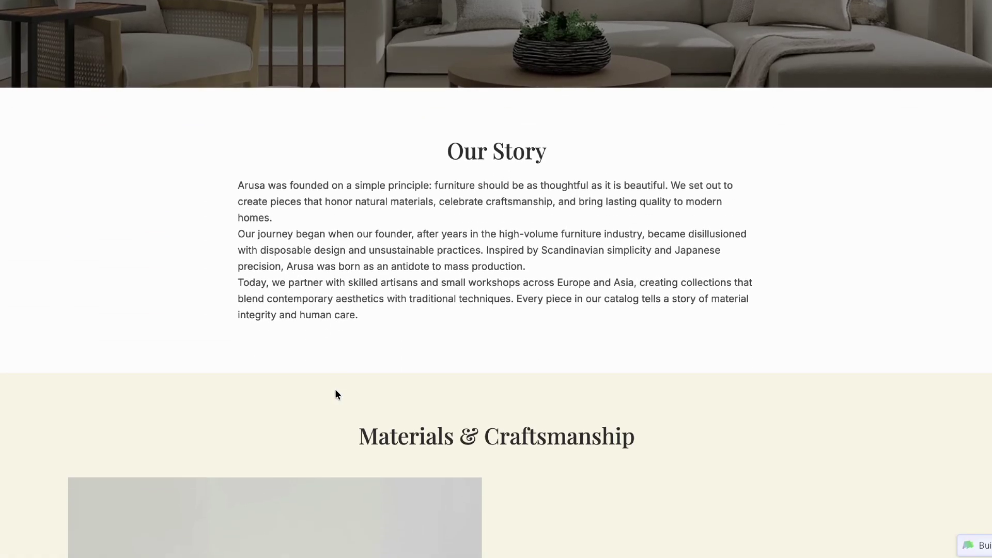
{"action": "scroll", "coordinate": [336, 394], "scroll_direction": "down", "scroll_amount": 10}
{"action": "scroll", "coordinate": [439, 418], "scroll_direction": "down", "scroll_amount": 15}
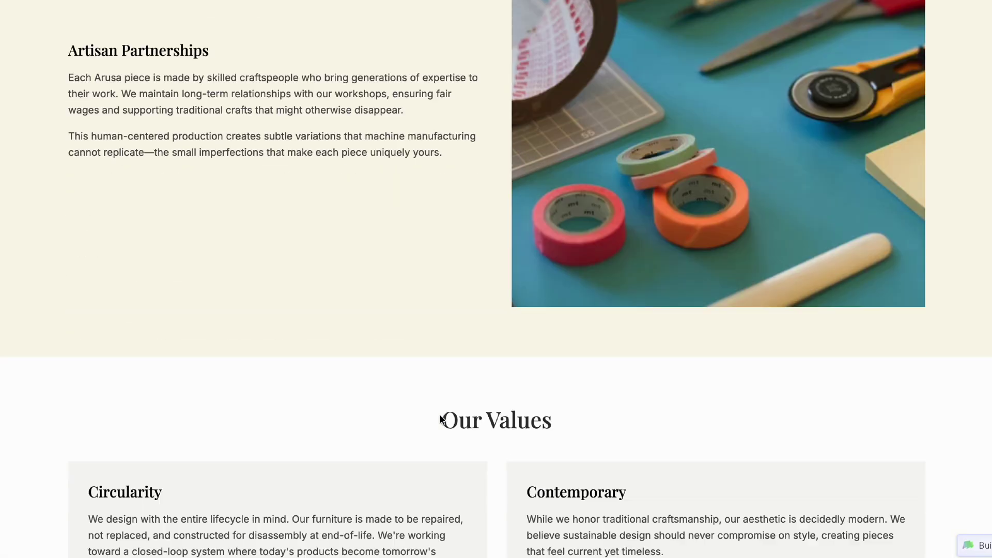
{"action": "scroll", "coordinate": [440, 417], "scroll_direction": "down", "scroll_amount": 10}
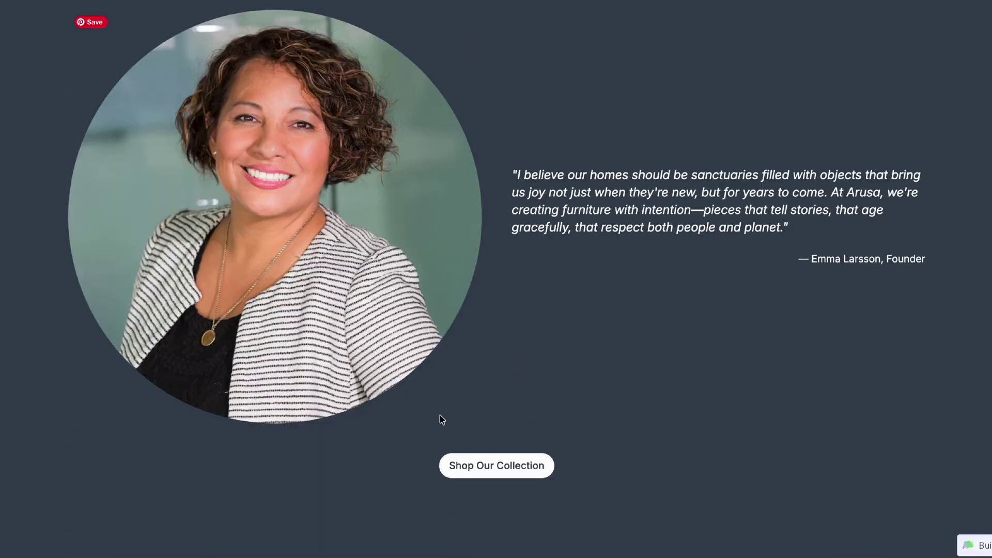
{"action": "scroll", "coordinate": [520, 484], "scroll_direction": "down", "scroll_amount": 3}
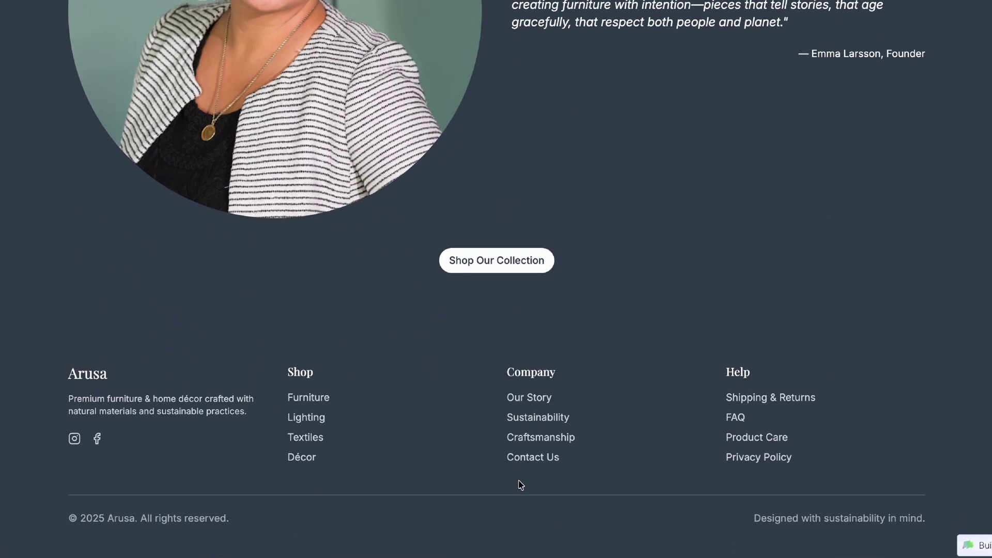
{"action": "scroll", "coordinate": [519, 482], "scroll_direction": "up", "scroll_amount": 20}
{"action": "scroll", "coordinate": [519, 483], "scroll_direction": "down", "scroll_amount": 1}
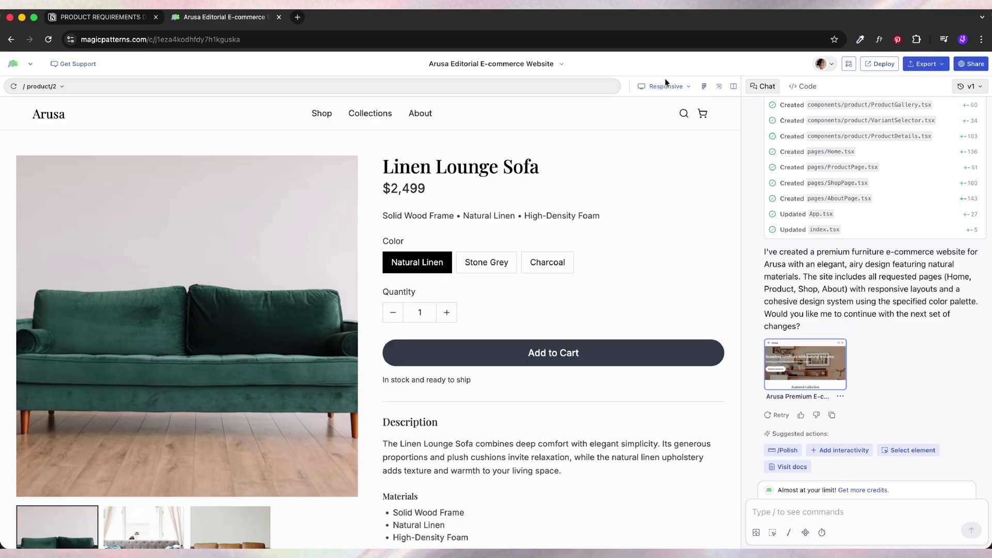
Preview the Linen Lounge Sofa page at Mobile width, then switch back to Responsive
{"action": "left_click", "coordinate": [665, 86]}
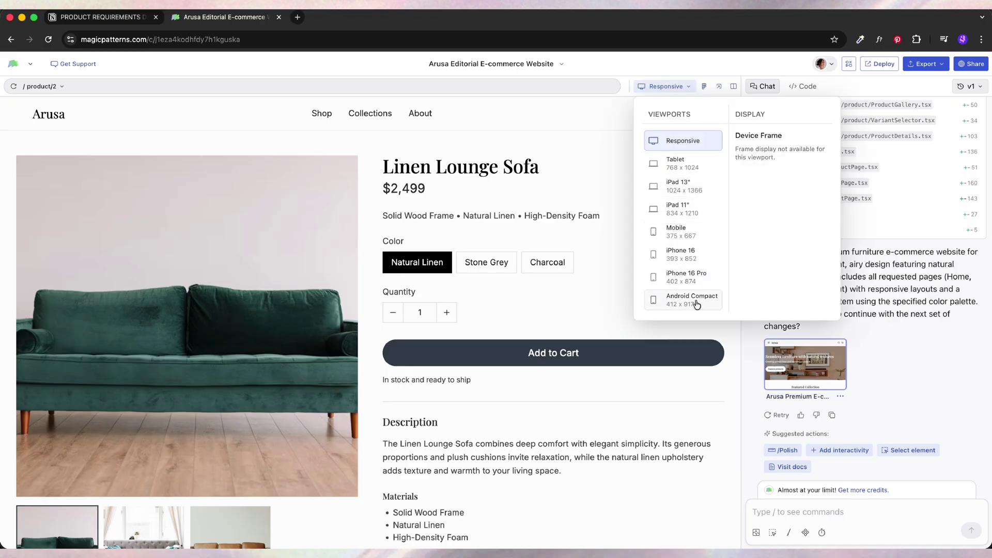
{"action": "left_click", "coordinate": [674, 233]}
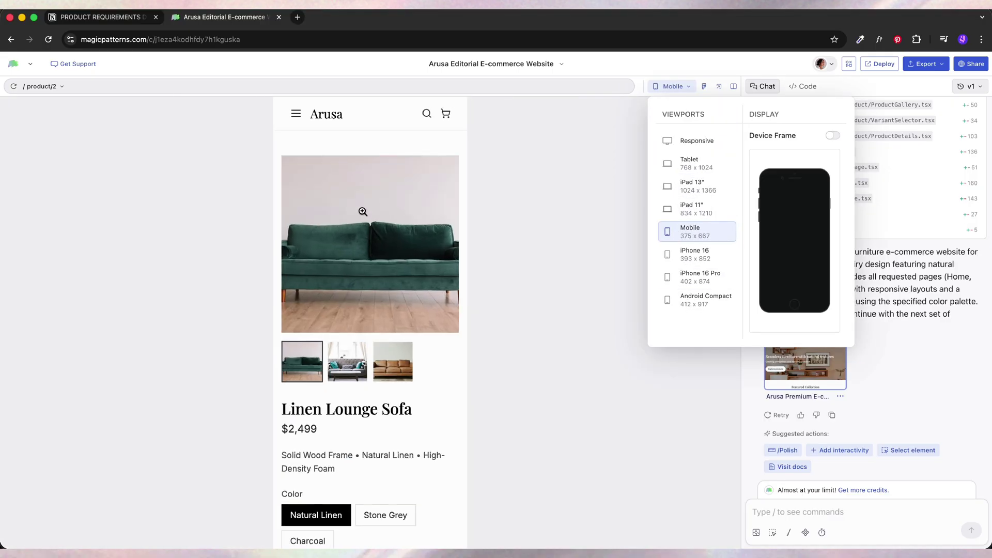
{"action": "left_click", "coordinate": [389, 219]}
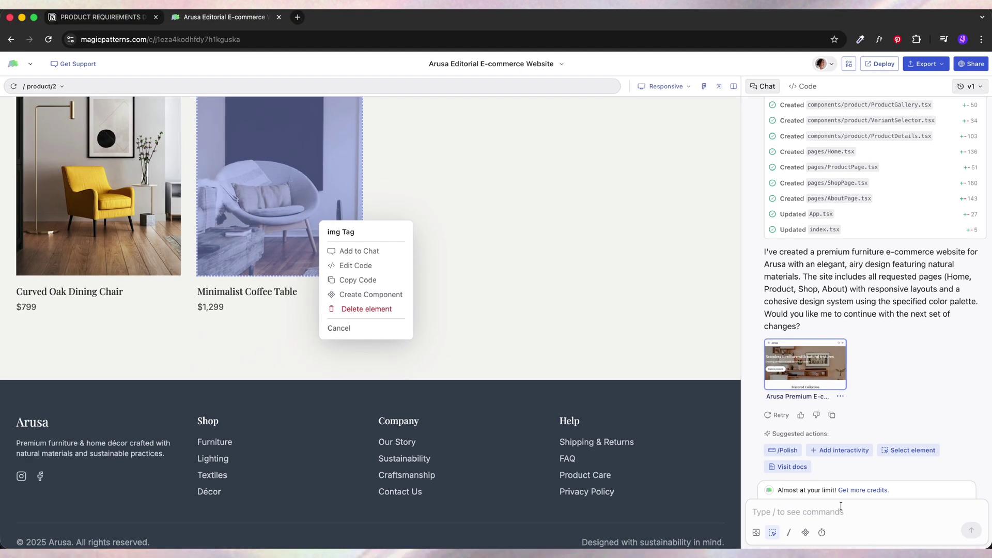
Dismiss the chair image menu, bring up the chat Commands list, and reveal the Export options
{"action": "left_click", "coordinate": [840, 507]}
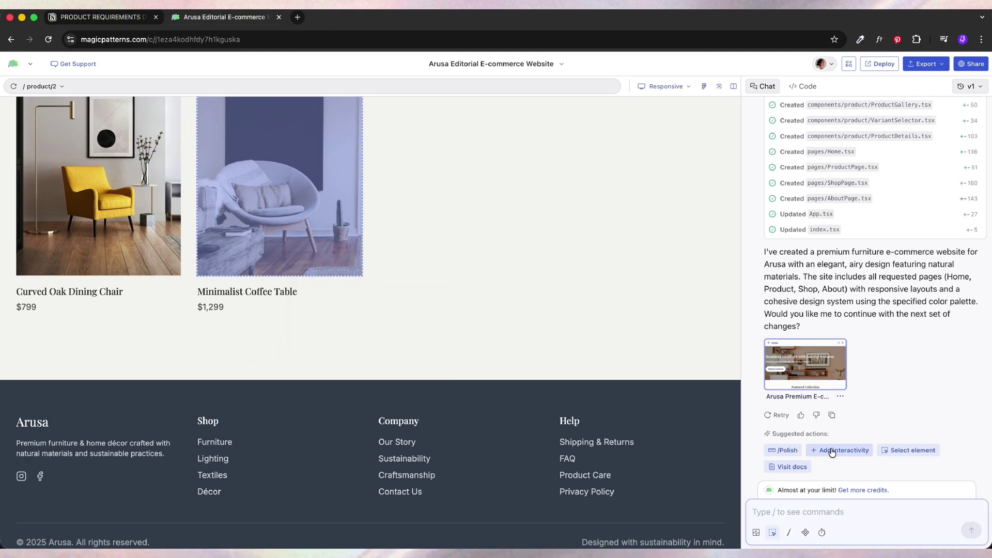
{"action": "left_click", "coordinate": [795, 456]}
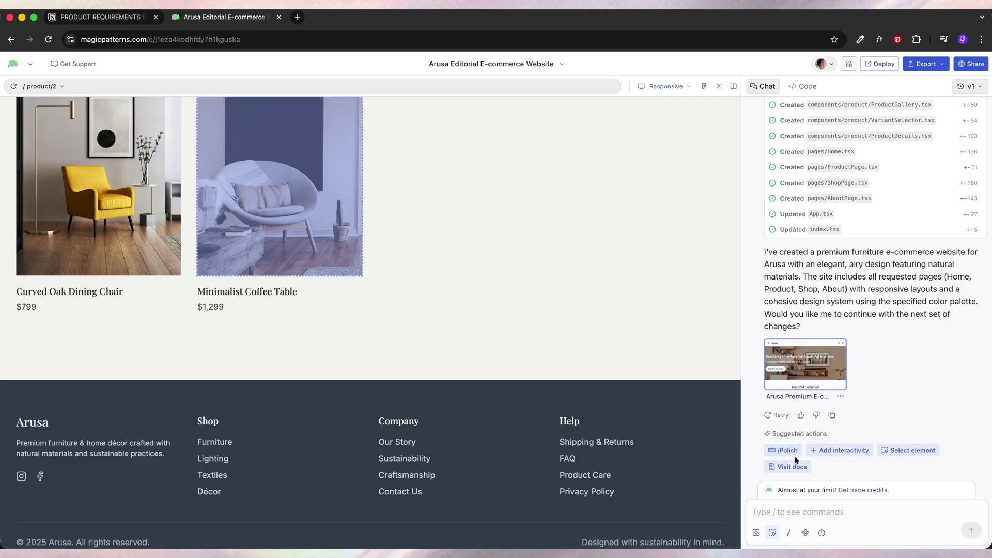
{"action": "left_click", "coordinate": [789, 532]}
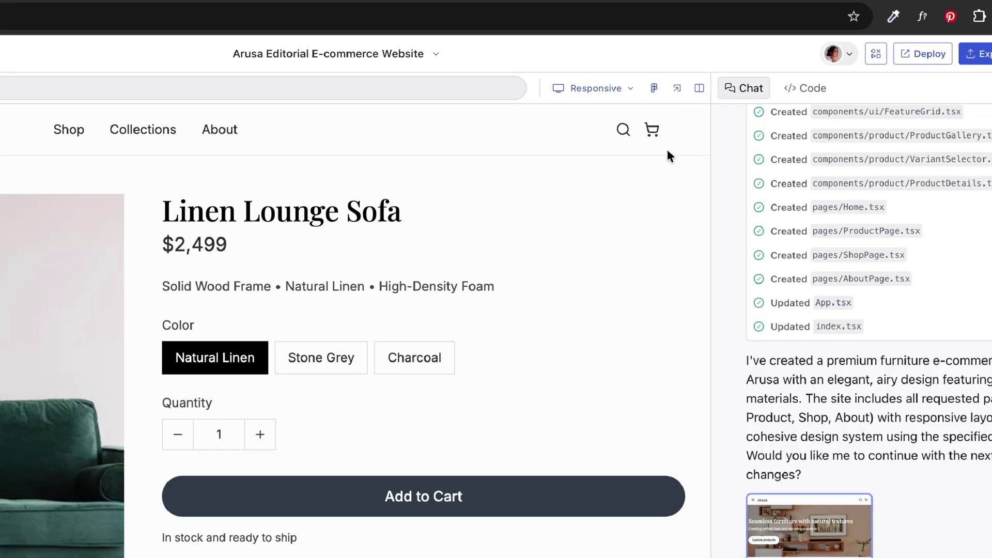
{"action": "left_click", "coordinate": [918, 58]}
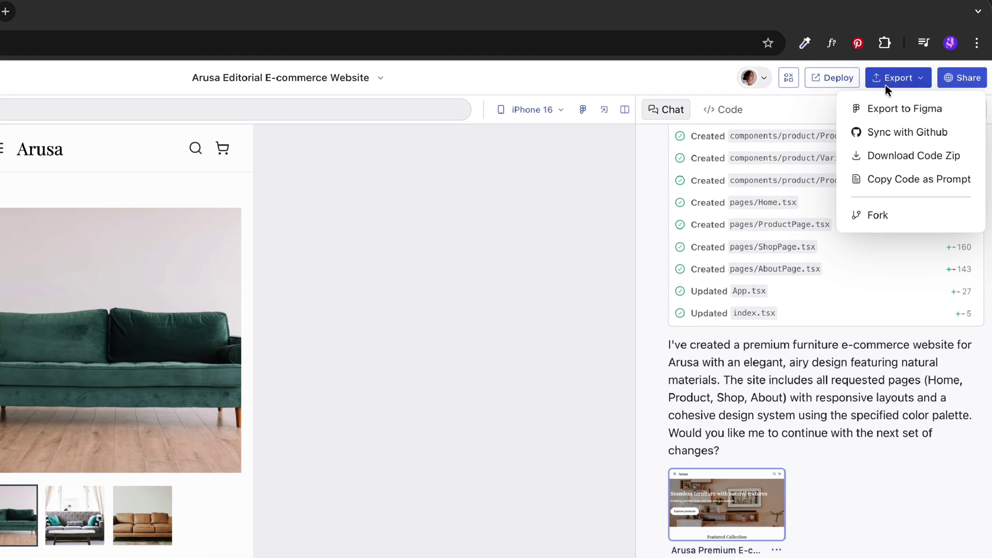
Choose Export to Figma to get a Layer ID for the product page
{"action": "left_click", "coordinate": [904, 108]}
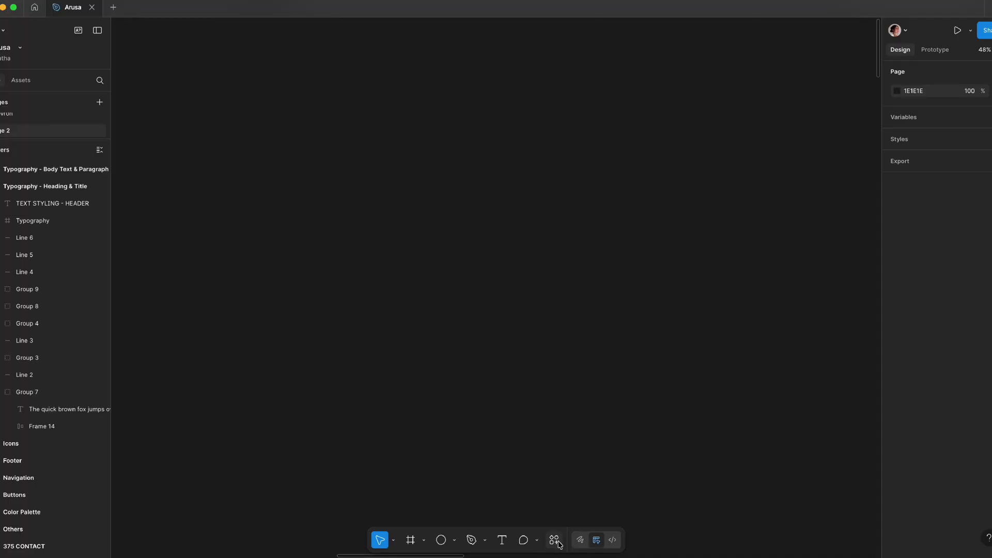
Import the page via the Magic Patterns plugin ('magic pa'), then inspect the heading's text styles
{"action": "left_click", "coordinate": [556, 541]}
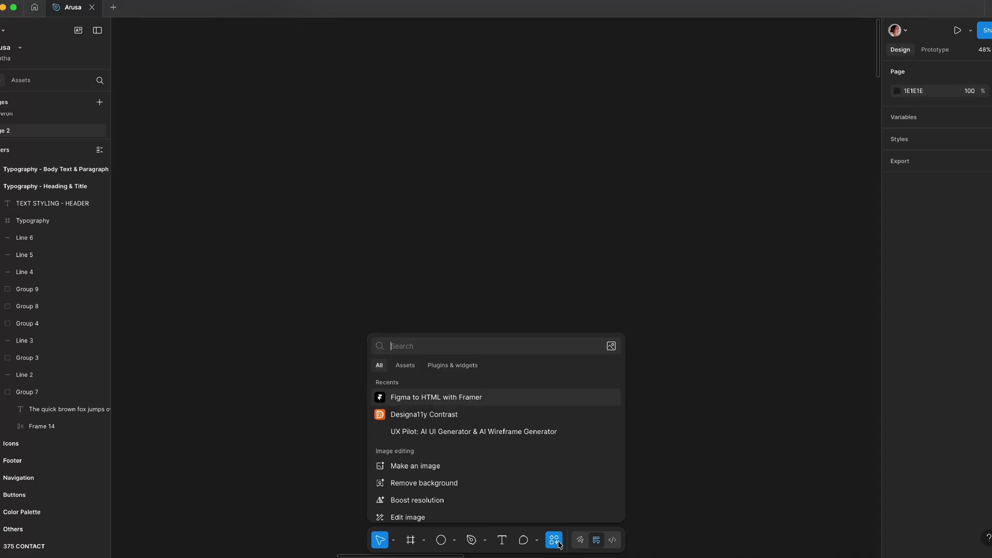
{"action": "type", "text": "magic pa"}
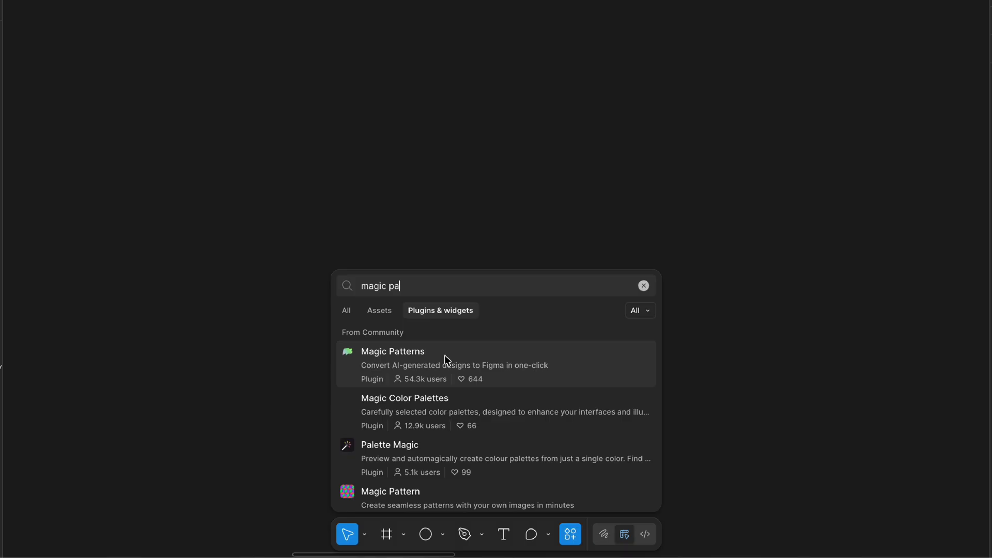
{"action": "left_click", "coordinate": [454, 399]}
{"action": "left_click", "coordinate": [638, 498]}
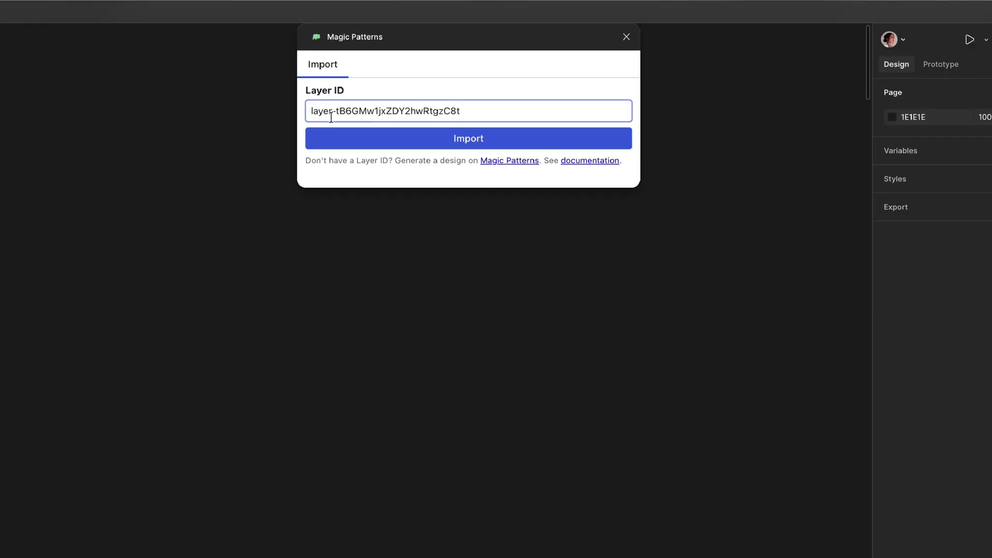
{"action": "left_click", "coordinate": [343, 139]}
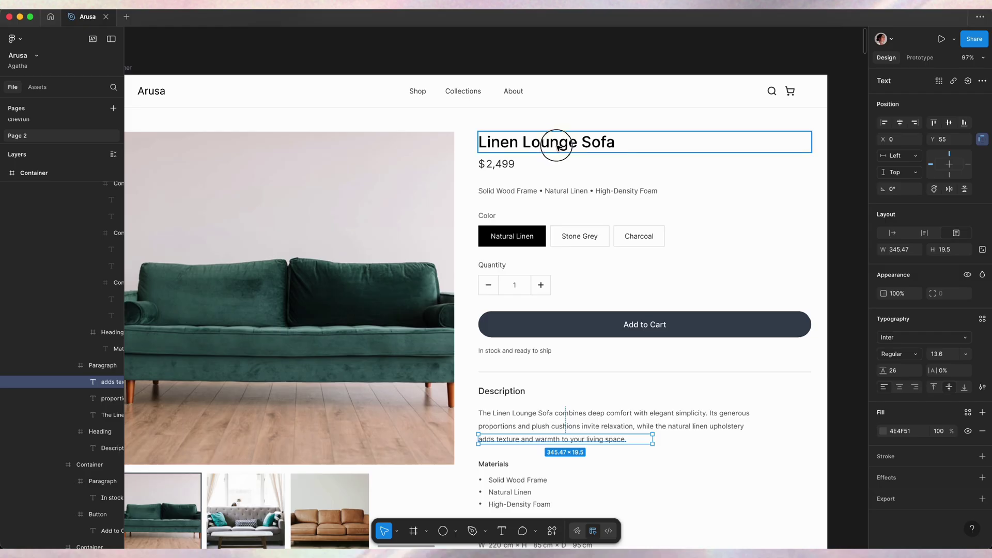
{"action": "left_click", "coordinate": [557, 147]}
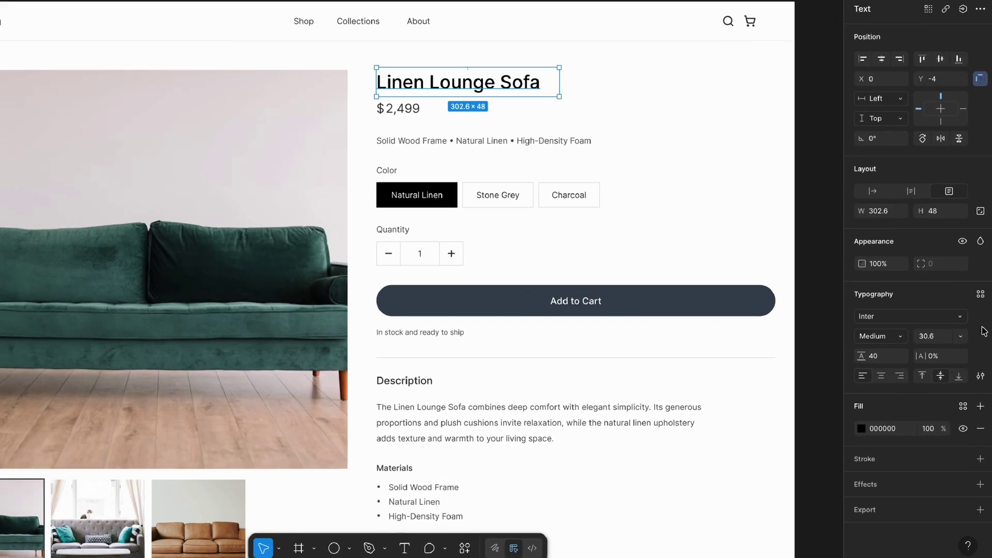
{"action": "left_click", "coordinate": [980, 294]}
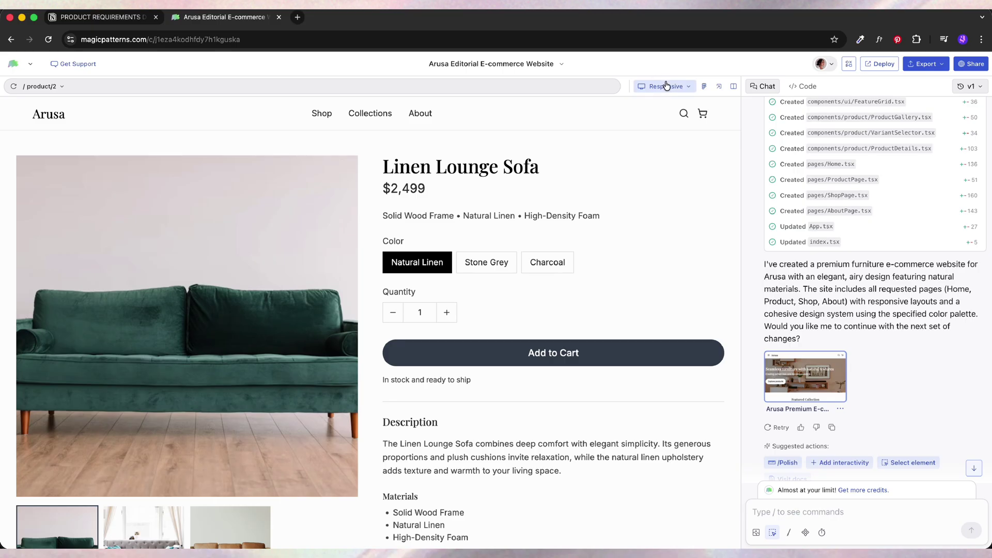
Switch the preview to iPhone 16 and export it to Figma for a new Layer ID
{"action": "left_click", "coordinate": [666, 86]}
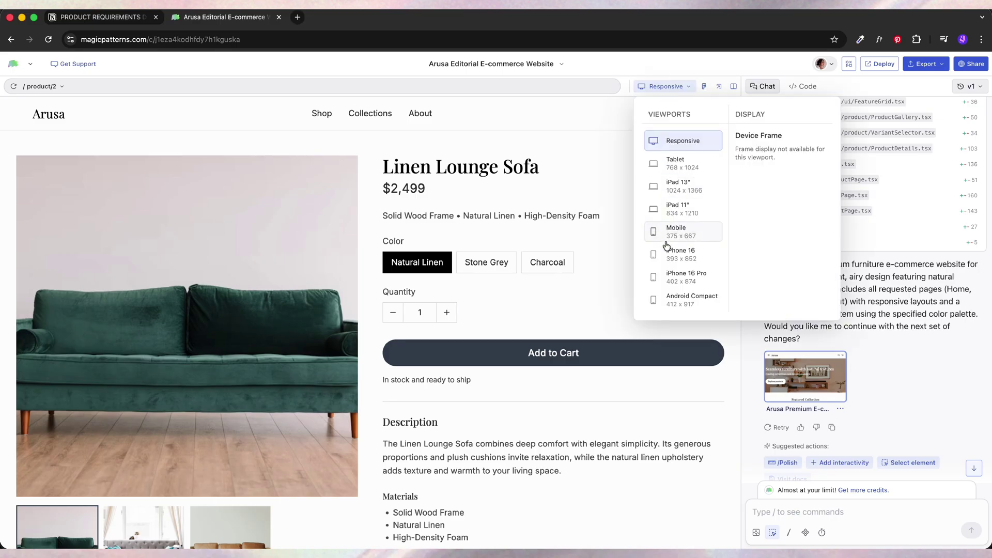
{"action": "left_click", "coordinate": [686, 259]}
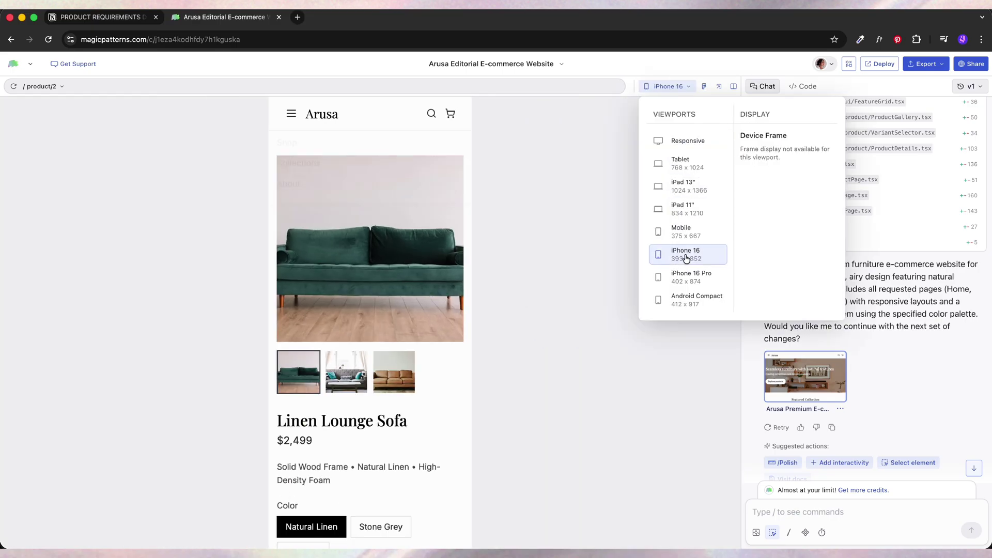
{"action": "left_click", "coordinate": [706, 89]}
{"action": "left_click", "coordinate": [705, 87]}
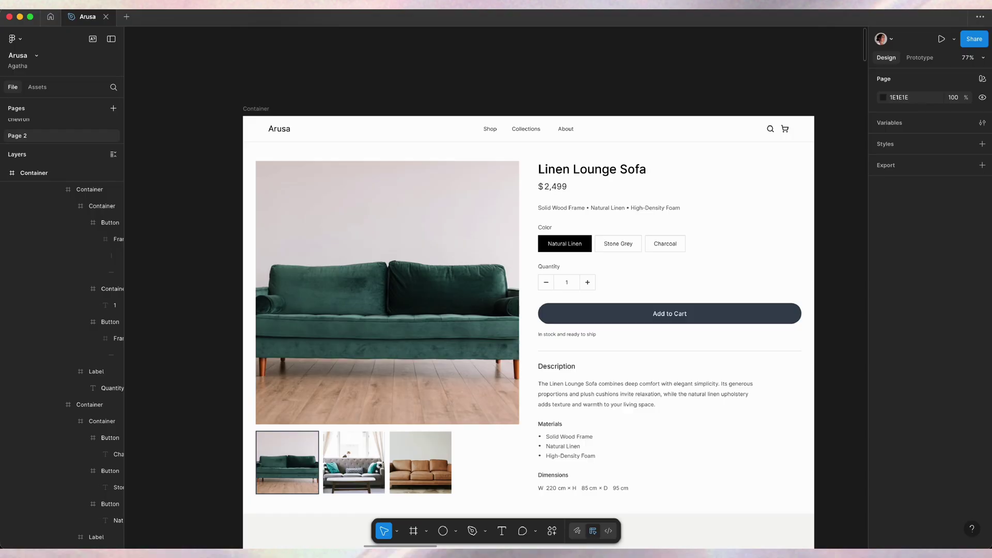
Zoom the Figma canvas to view the mobile product page beside the desktop frame
{"action": "scroll", "coordinate": [458, 312], "scroll_direction": "down", "scroll_amount": 5}
{"action": "scroll", "coordinate": [458, 313], "scroll_direction": "up", "scroll_amount": 3}
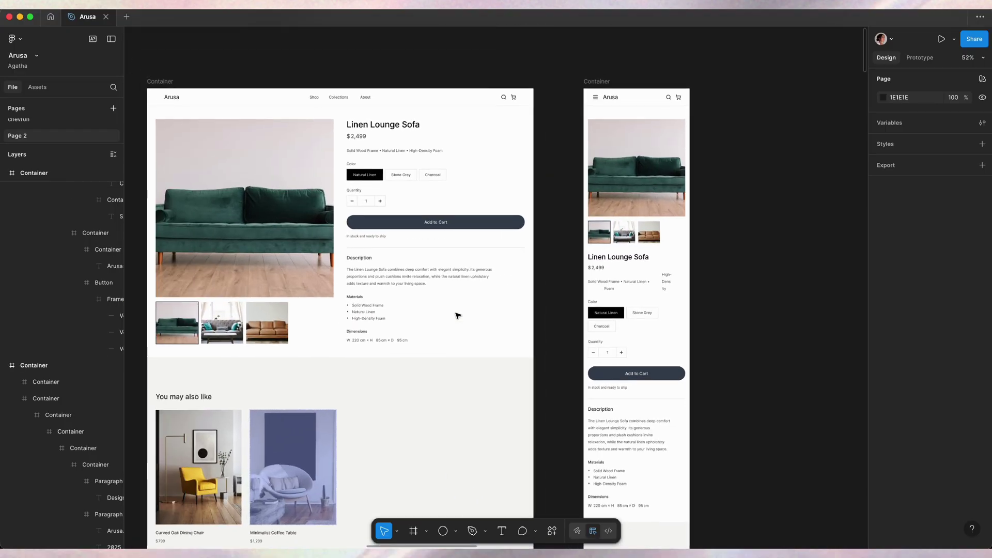